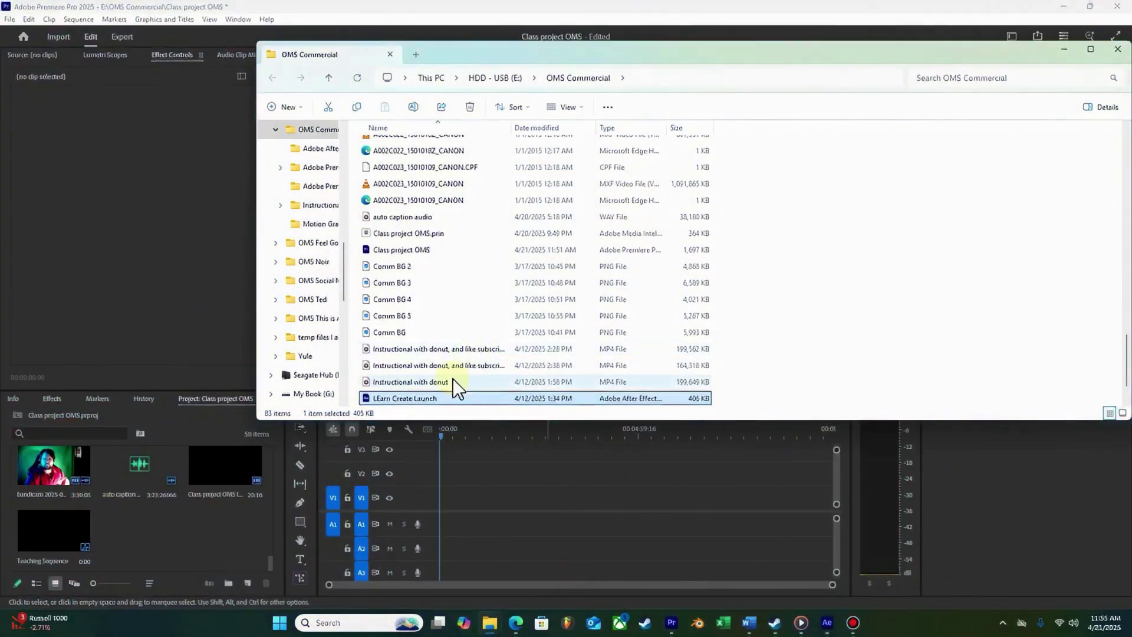
# Sort the folder newest first and drag the 2:38 PM Instructional MP4 into the Teaching Sequence timeline
pyautogui.click(482, 350)
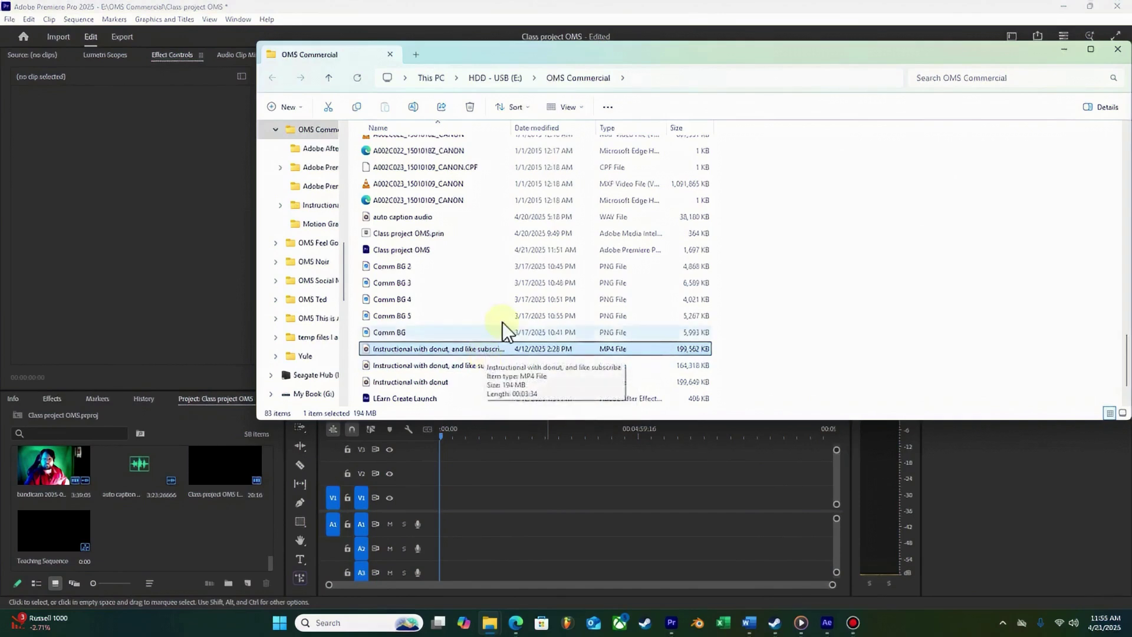
pyautogui.click(558, 124)
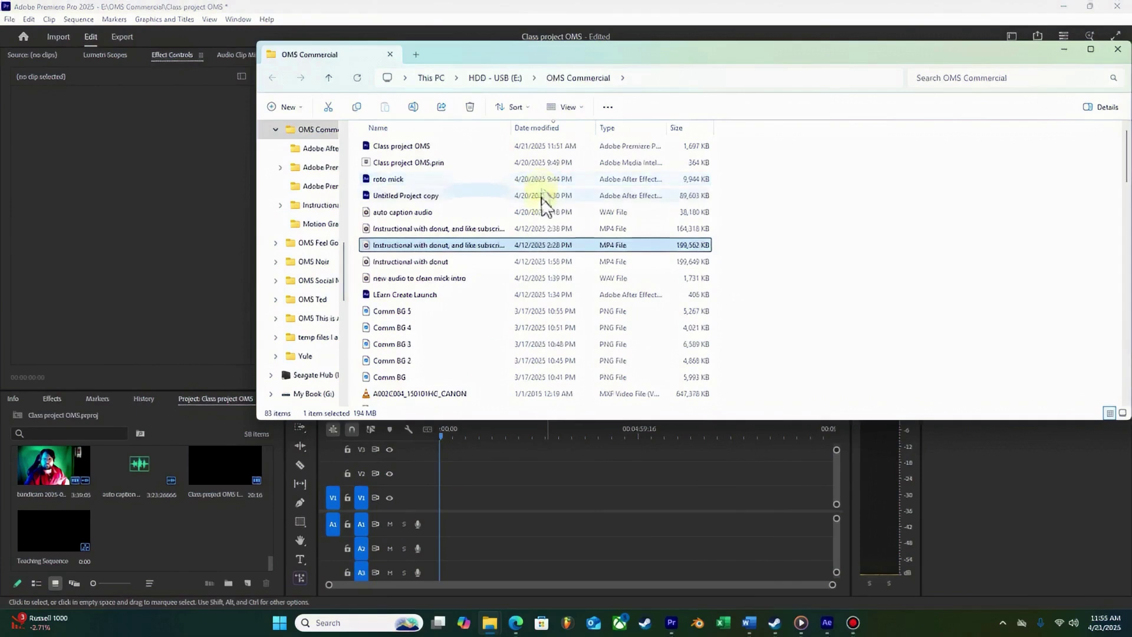
pyautogui.moveTo(545, 227); pyautogui.dragTo(440, 501)
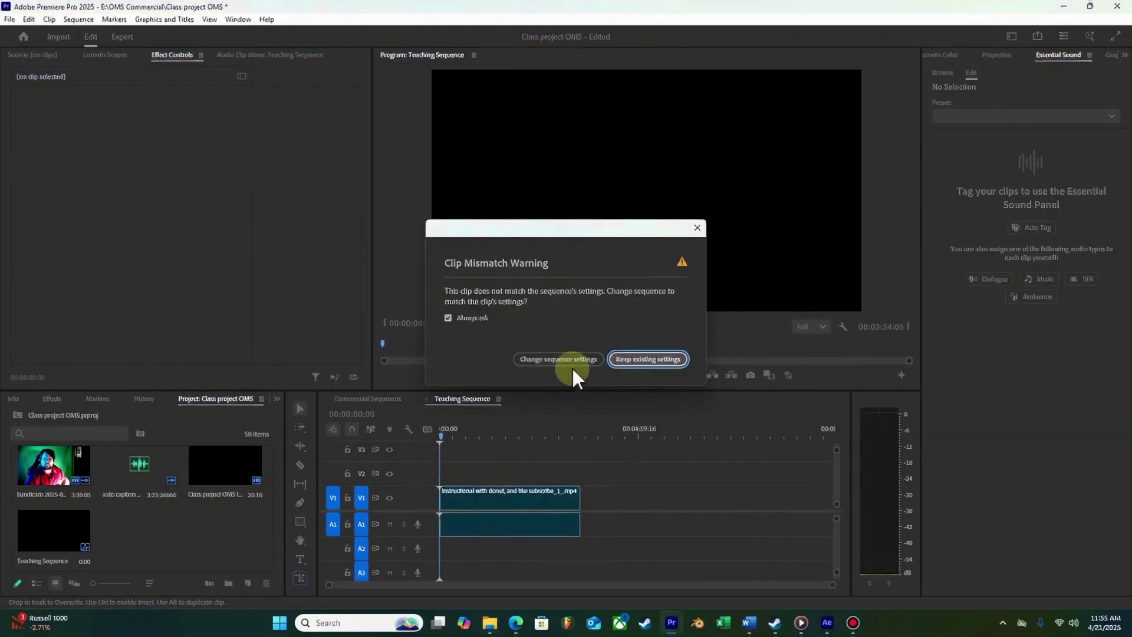
# Change Teaching Sequence to match the clip's settings and scrub the playhead to preview the clip
pyautogui.click(577, 359)
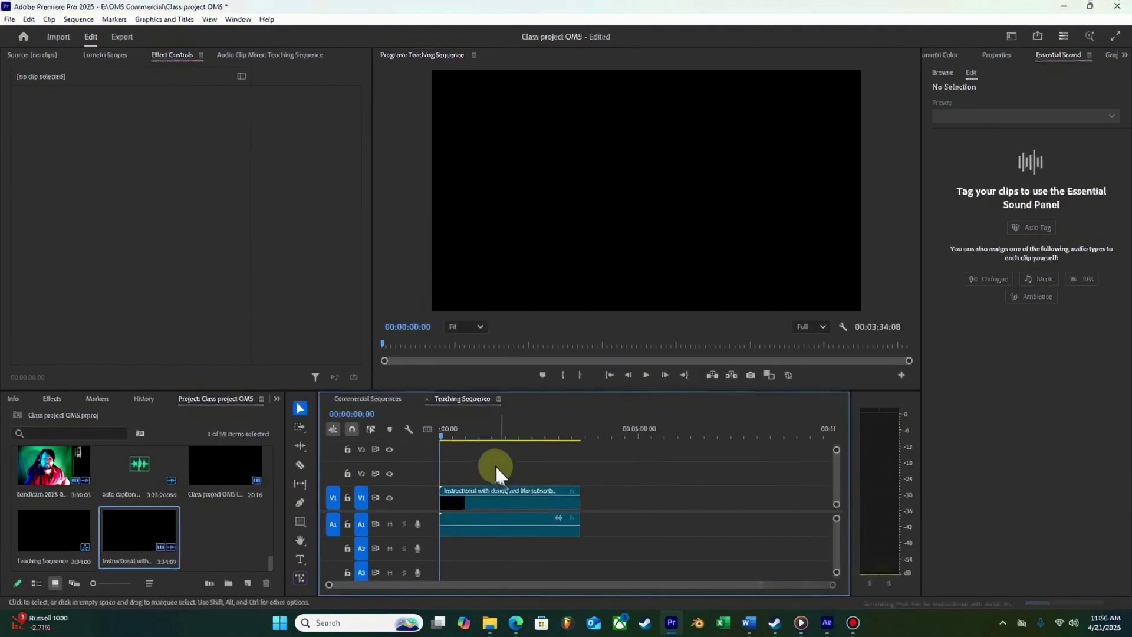
pyautogui.click(448, 434)
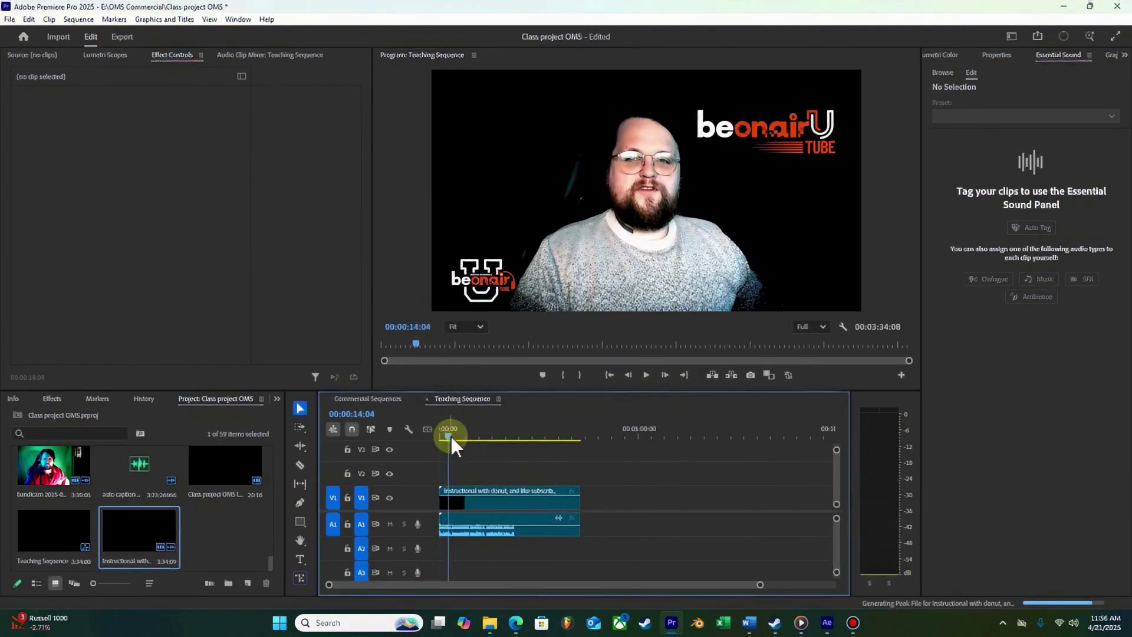
pyautogui.moveTo(450, 433); pyautogui.dragTo(440, 436)
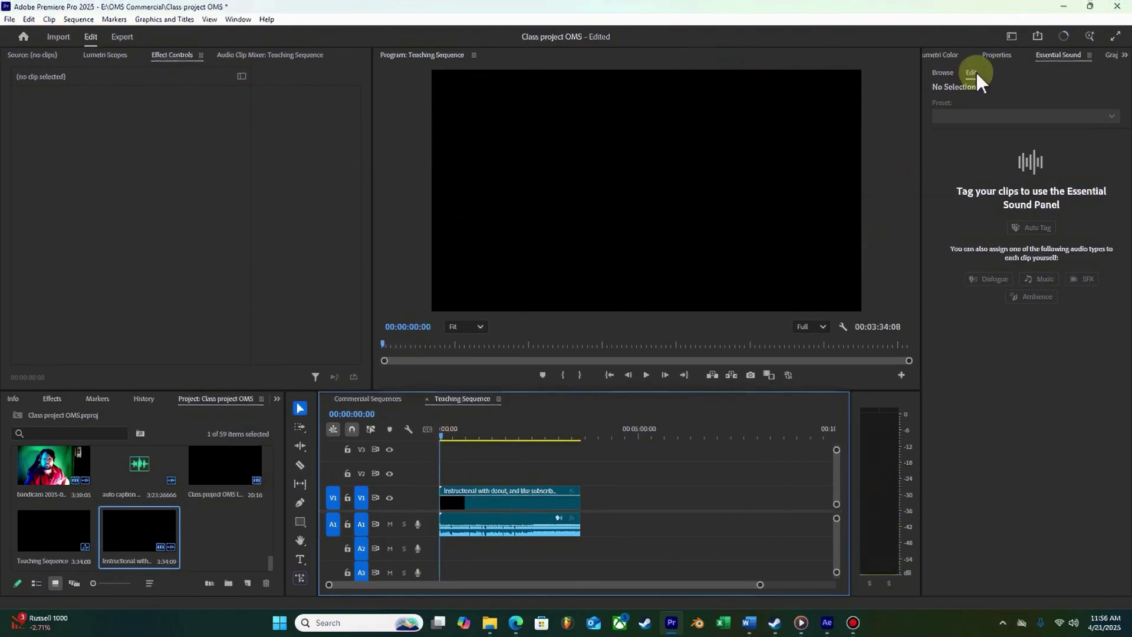
pyautogui.click(1012, 37)
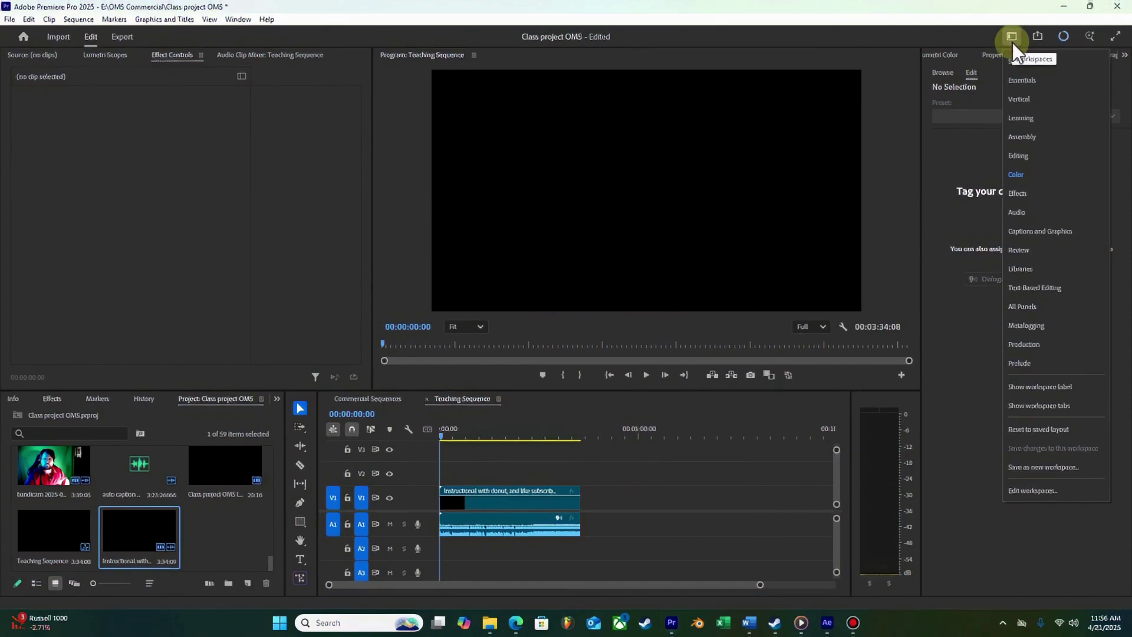
# Switch to a captions workspace, open the Text panel's Captions view, and confirm auto-transcription preferences
pyautogui.click(1056, 273)
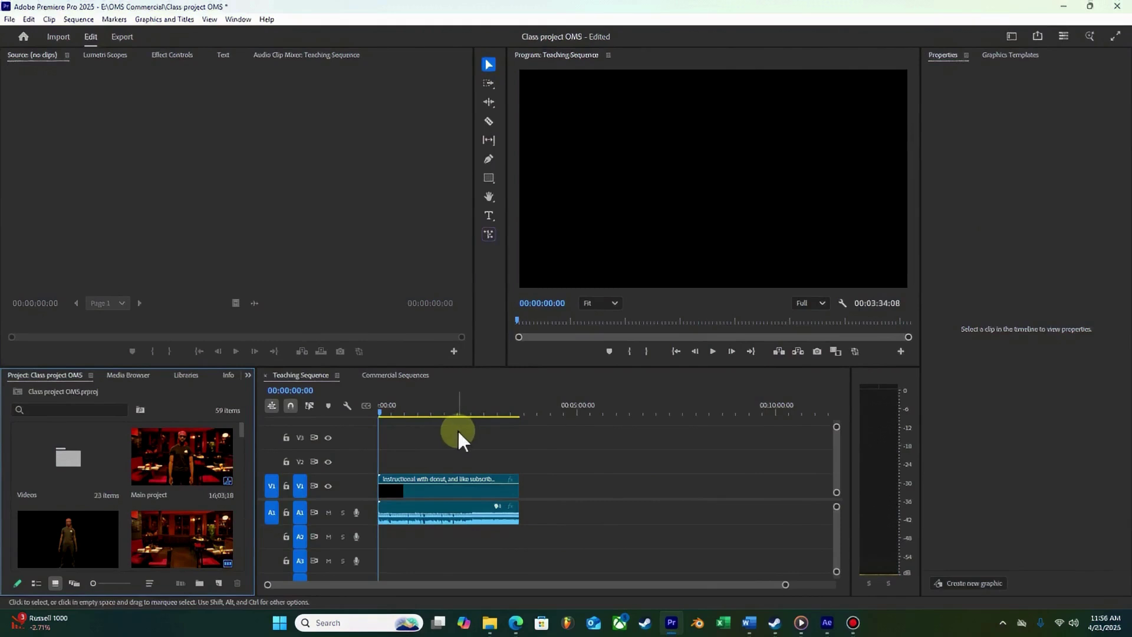
pyautogui.click(224, 56)
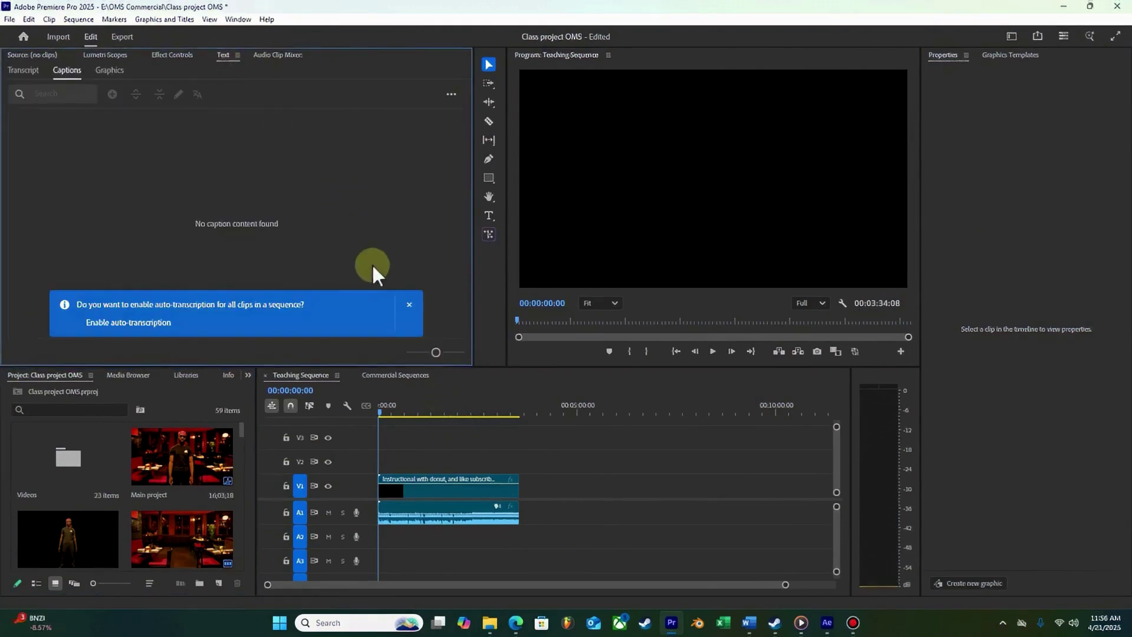
pyautogui.click(147, 327)
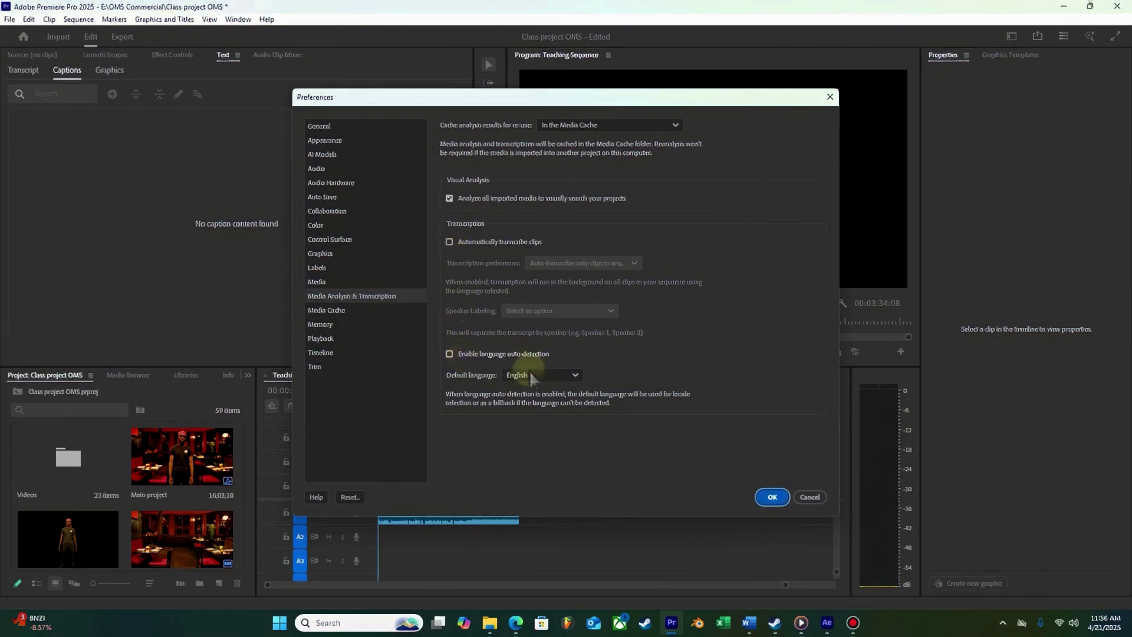
pyautogui.click(774, 497)
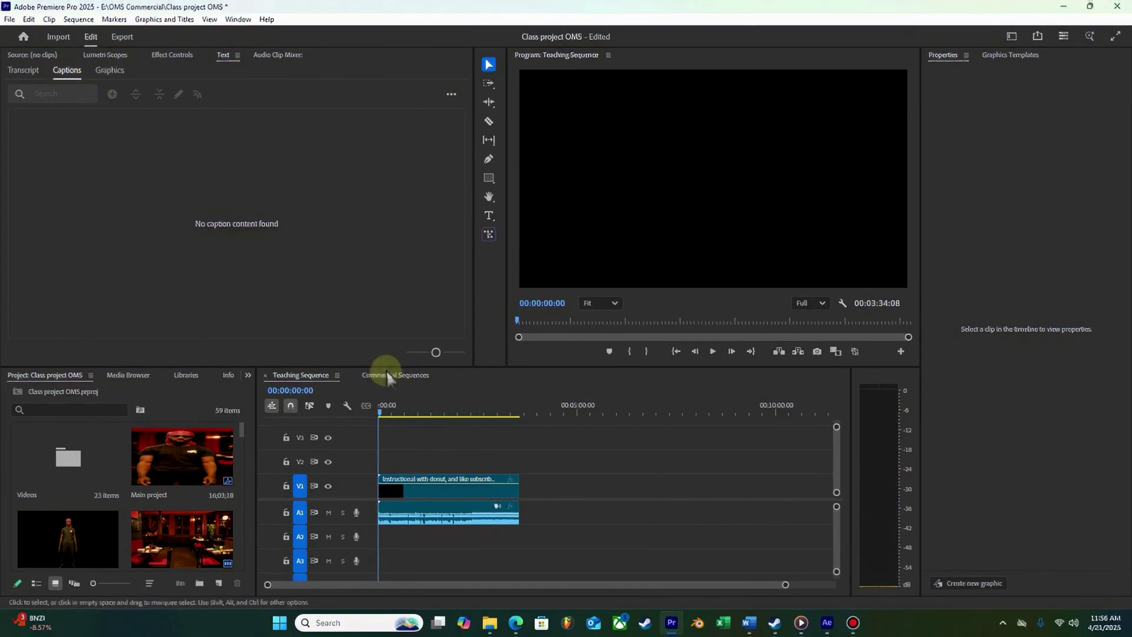
# Transcribe the Teaching Sequence speech in the Text panel's Transcript view, then return to Captions
pyautogui.click(129, 99)
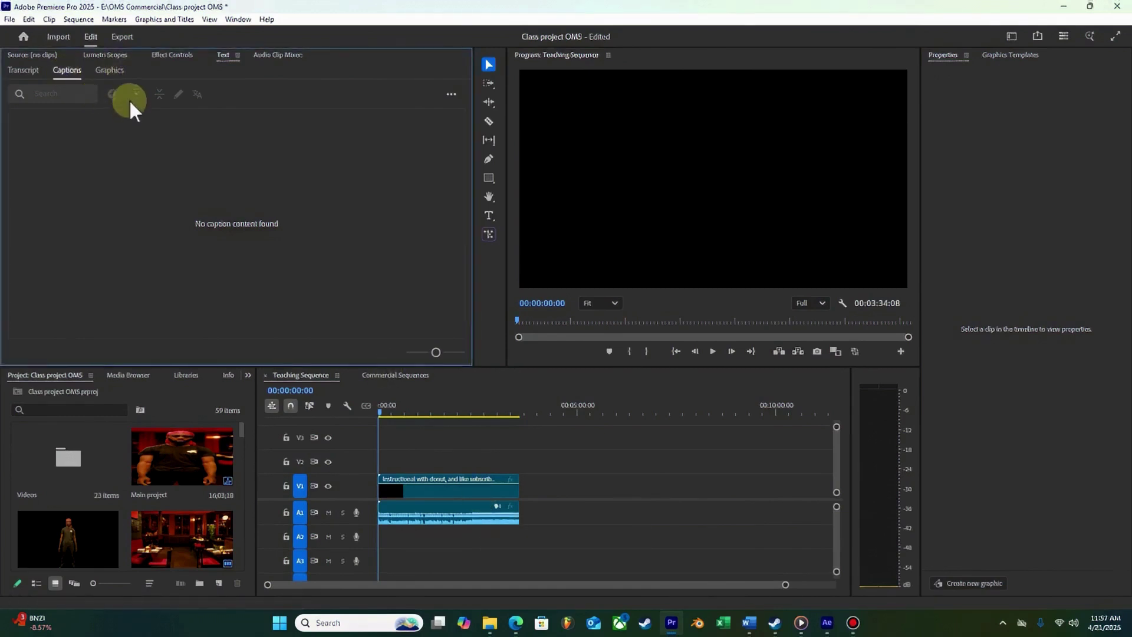
pyautogui.click(69, 72)
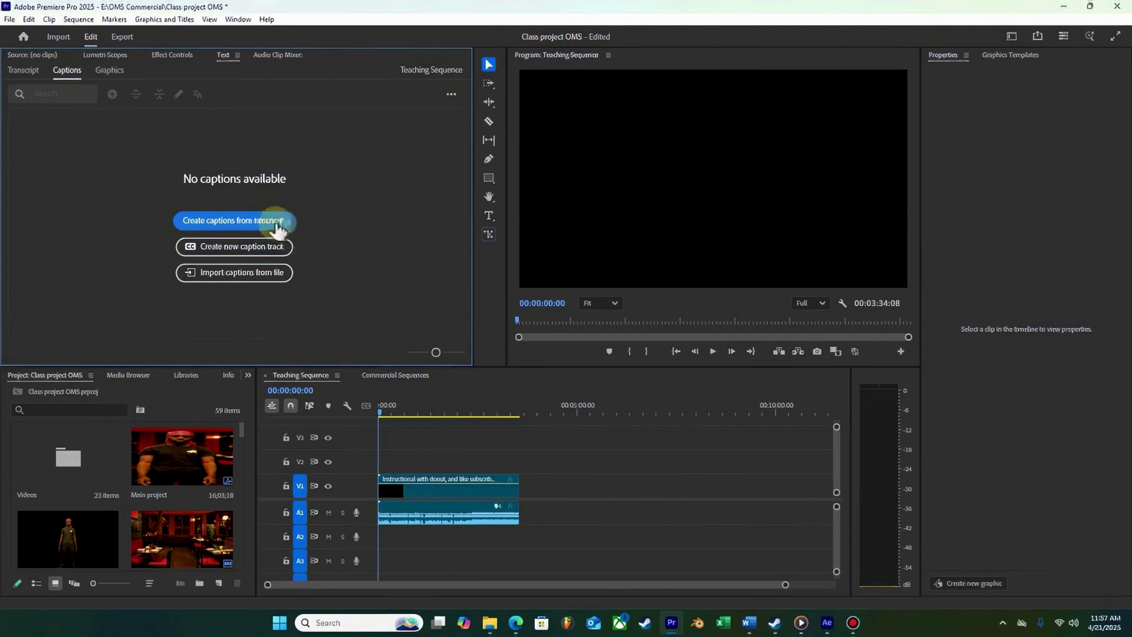
pyautogui.click(22, 71)
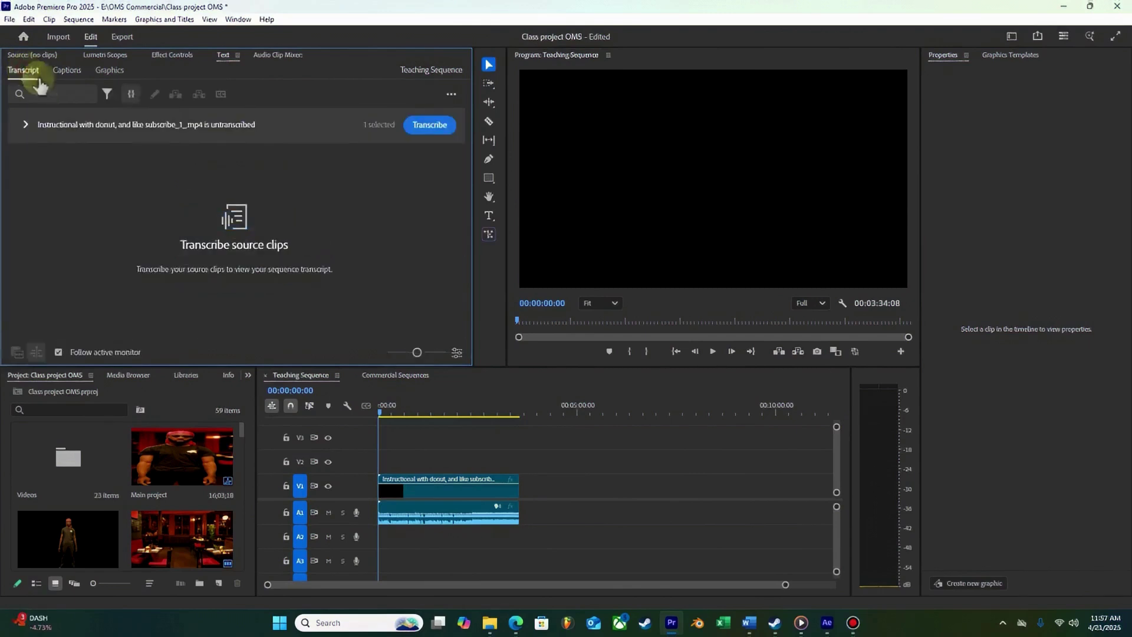
pyautogui.click(422, 128)
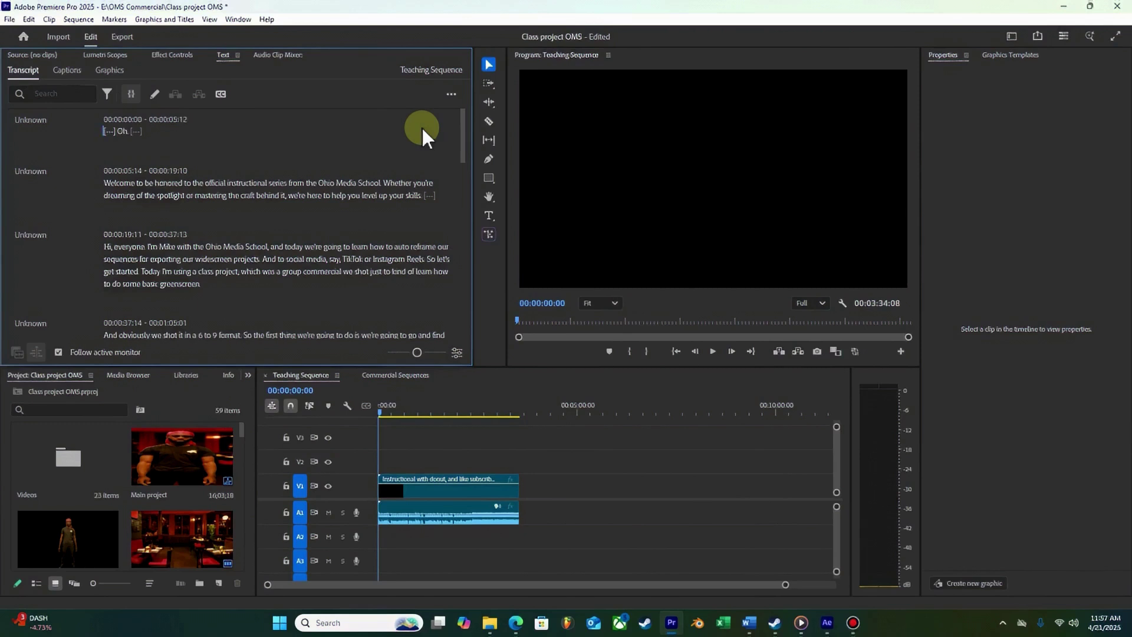
pyautogui.press('Return')
pyautogui.click(66, 70)
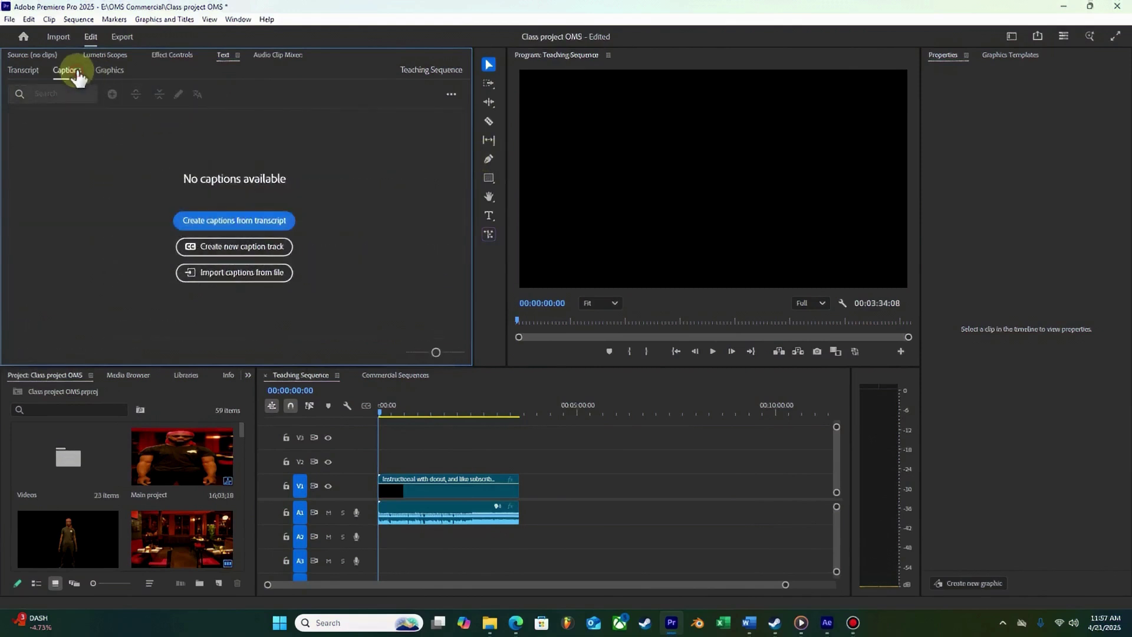
# Generate captions from the transcript using the Subtitle default preset
pyautogui.click(285, 220)
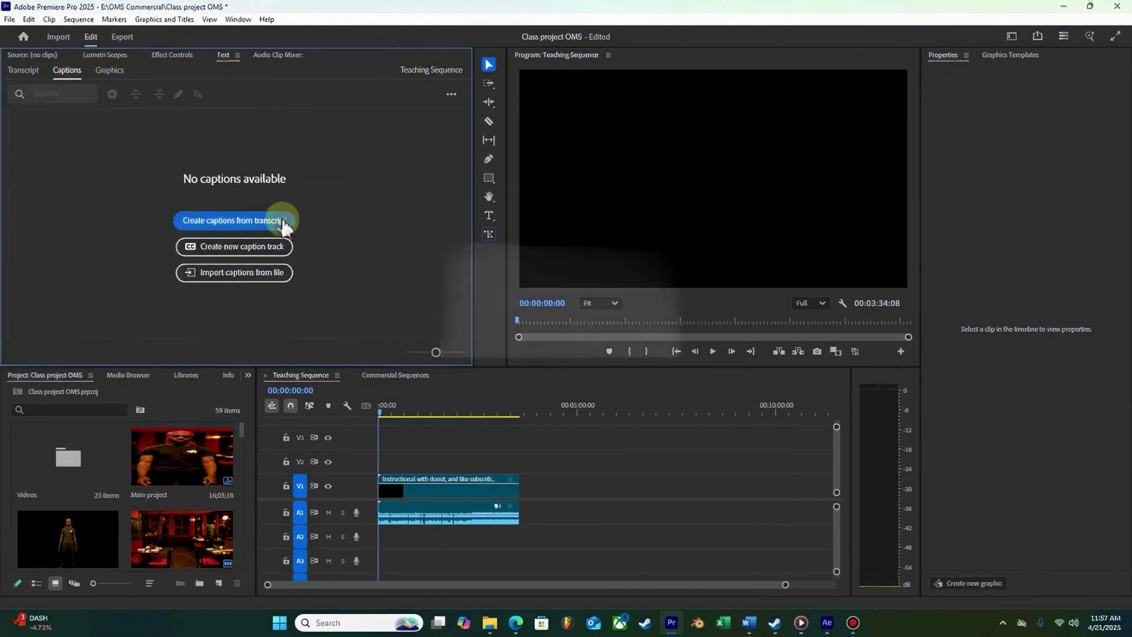
pyautogui.click(506, 289)
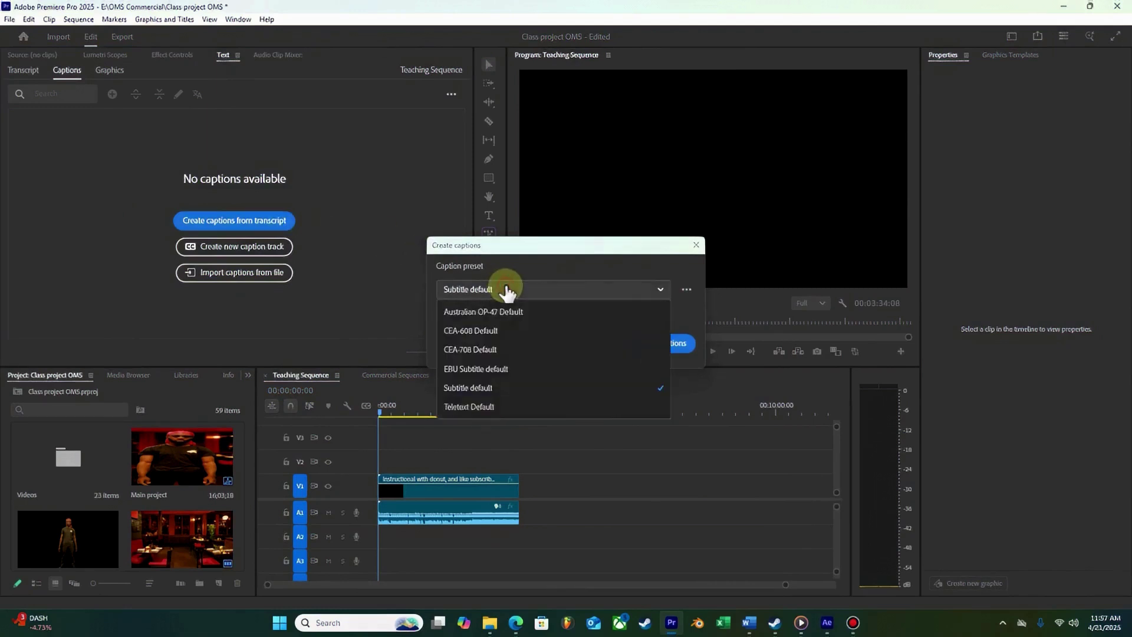
pyautogui.click(512, 390)
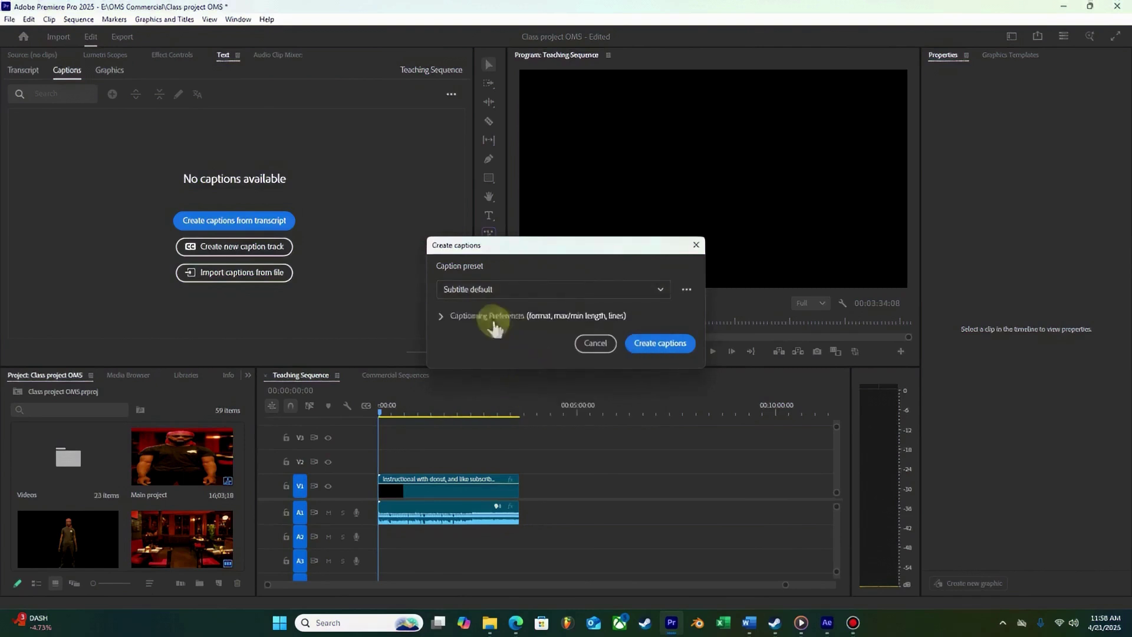
pyautogui.click(441, 317)
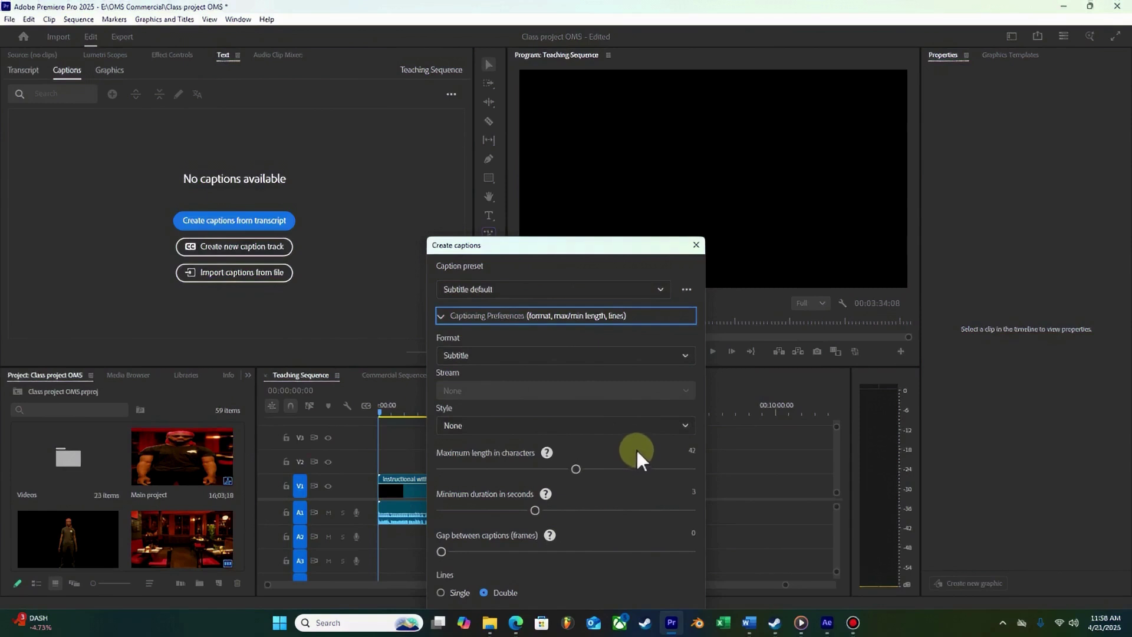
pyautogui.moveTo(620, 246); pyautogui.dragTo(643, 123)
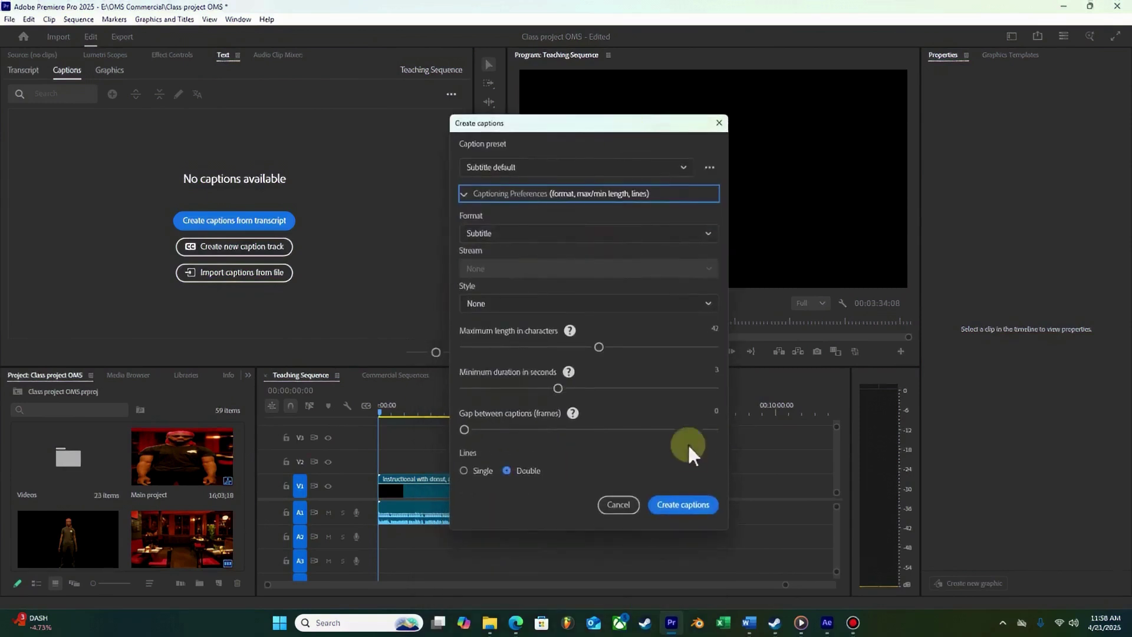
pyautogui.click(687, 504)
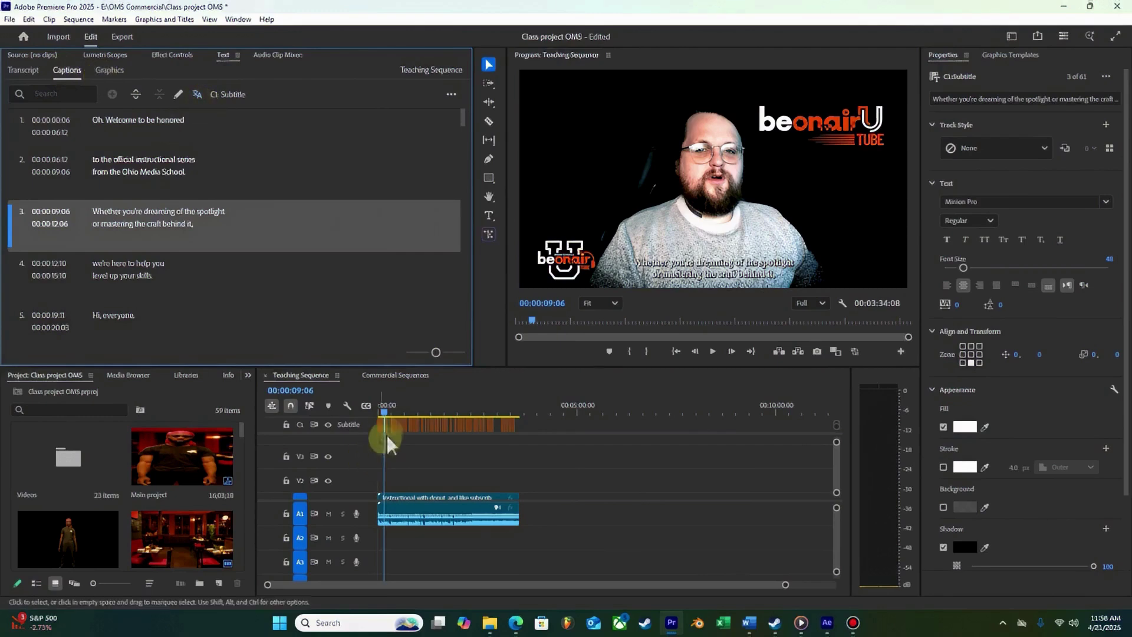
pyautogui.moveTo(390, 406)
pyautogui.mouseDown()
pyautogui.moveTo(418, 410)
pyautogui.moveTo(374, 413)
pyautogui.mouseUp()
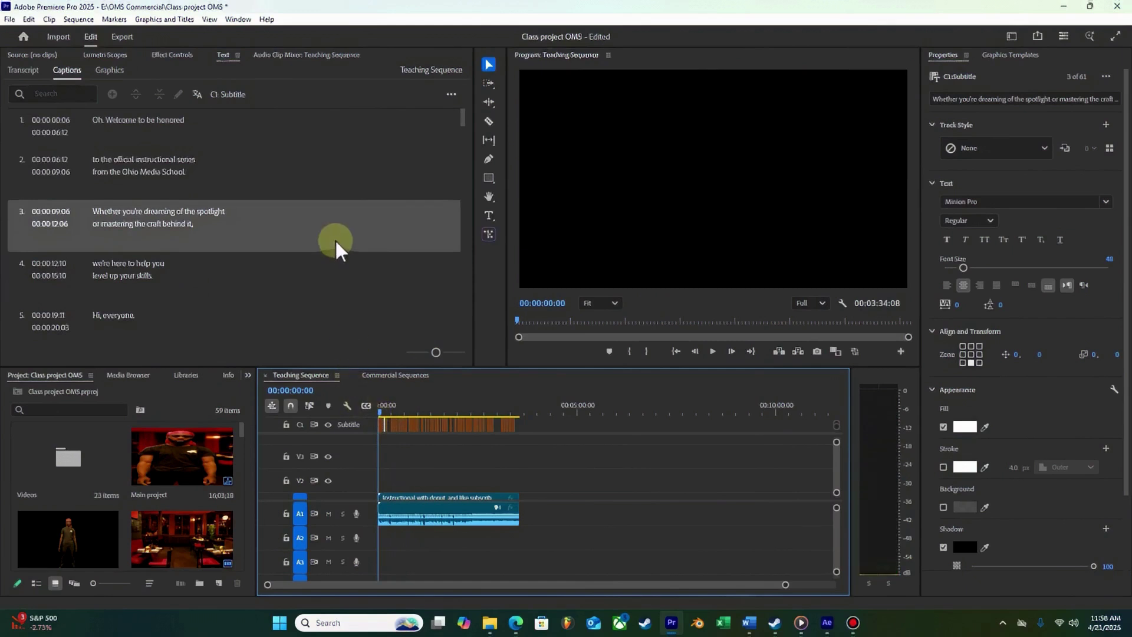
pyautogui.click(196, 98)
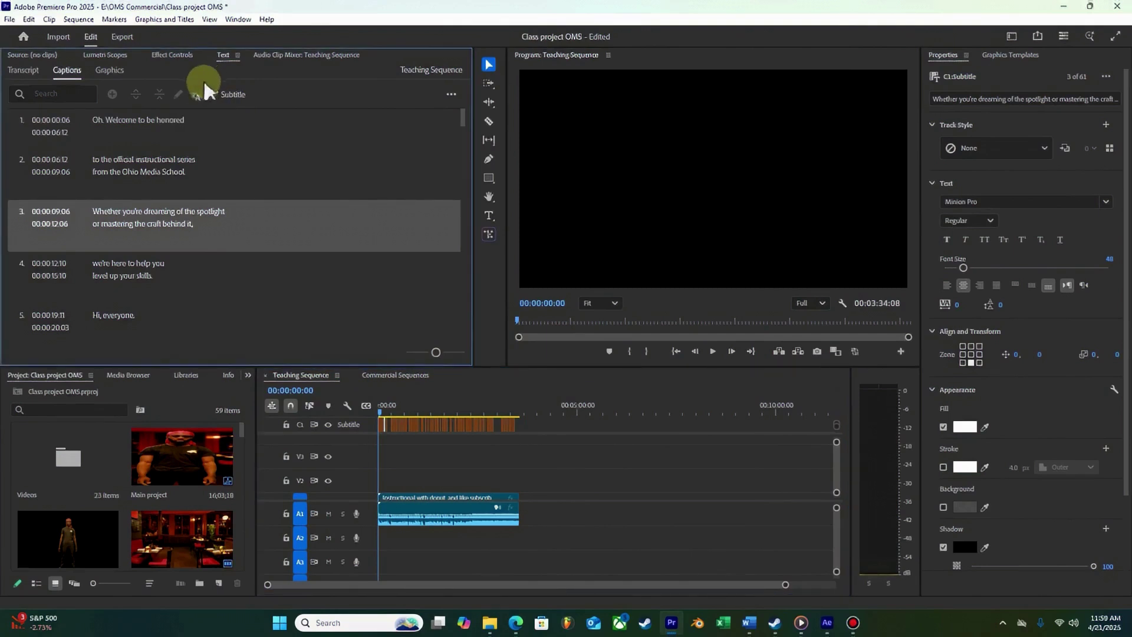
# Open caption translation and add Dutch as a target language
pyautogui.click(196, 95)
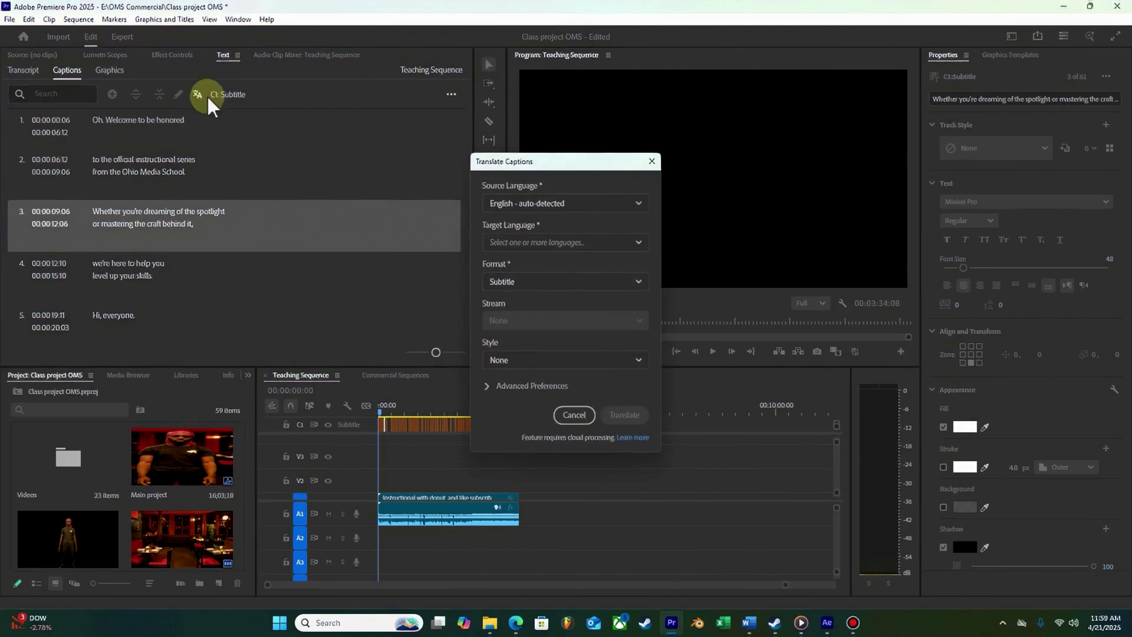
pyautogui.click(551, 205)
pyautogui.click(550, 203)
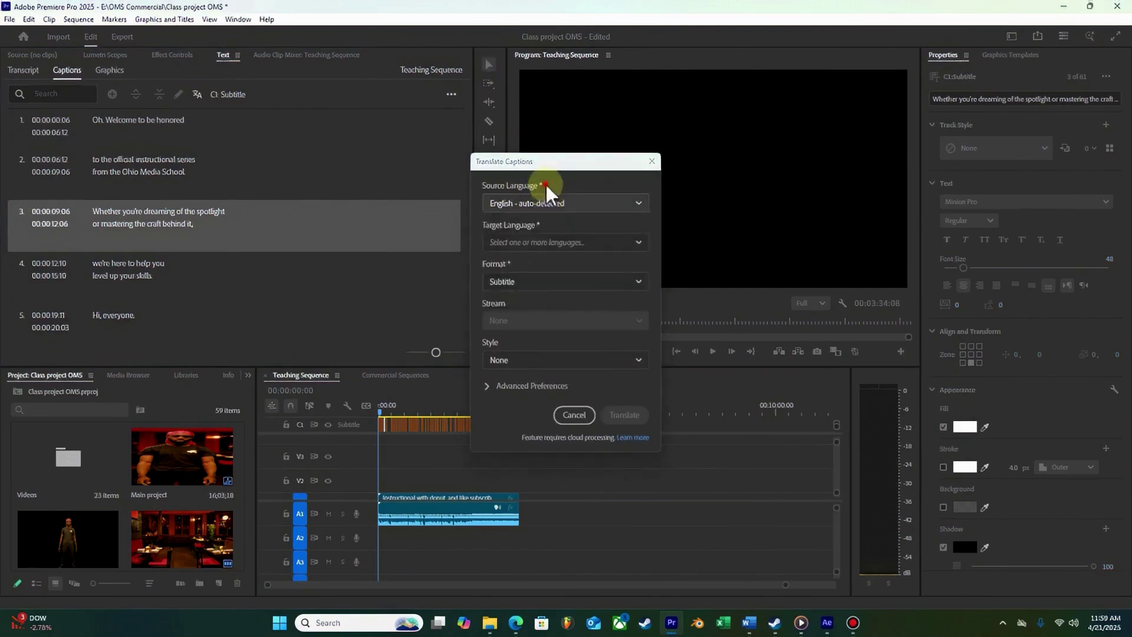
pyautogui.click(578, 243)
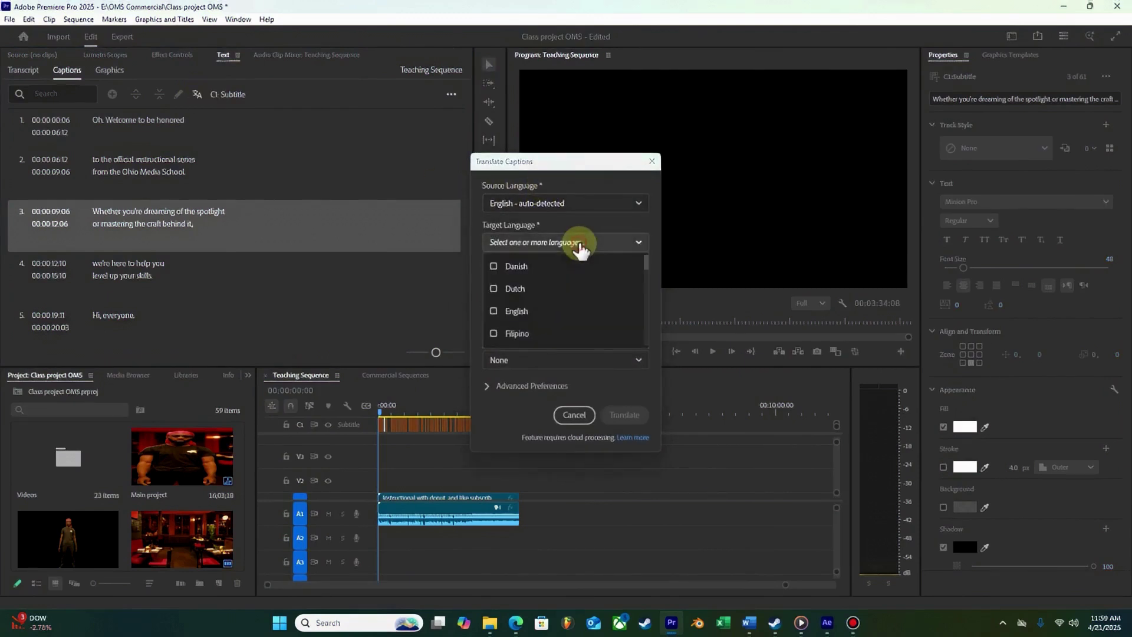
pyautogui.click(497, 289)
# Add Spanish (ES) as a second target language
pyautogui.scroll(-3, 560, 302)
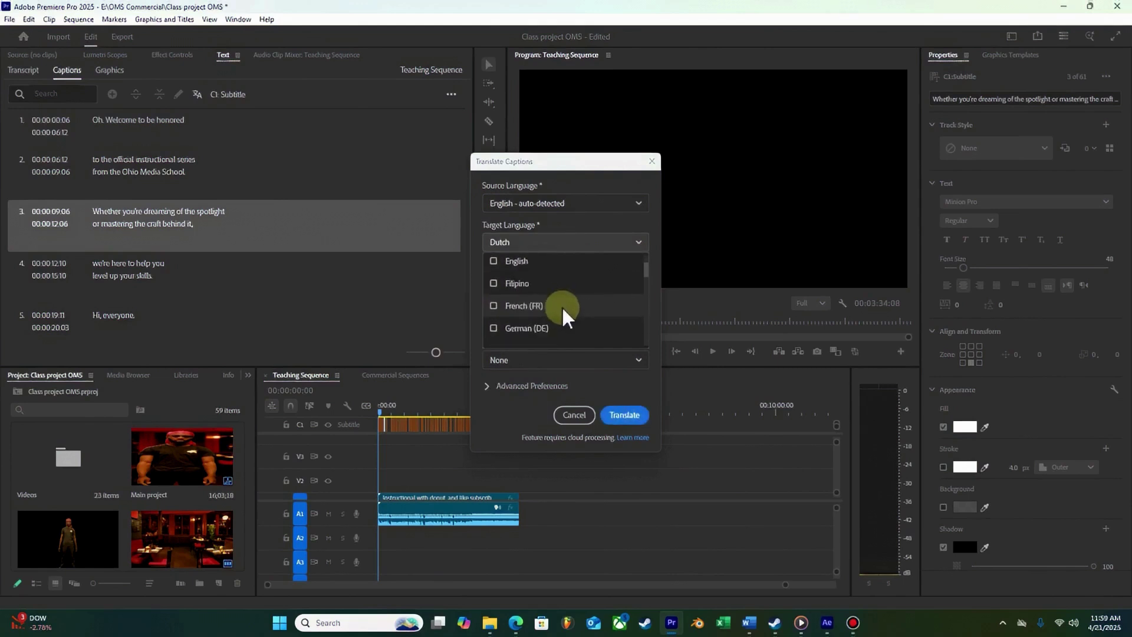
pyautogui.scroll(2, 535, 295)
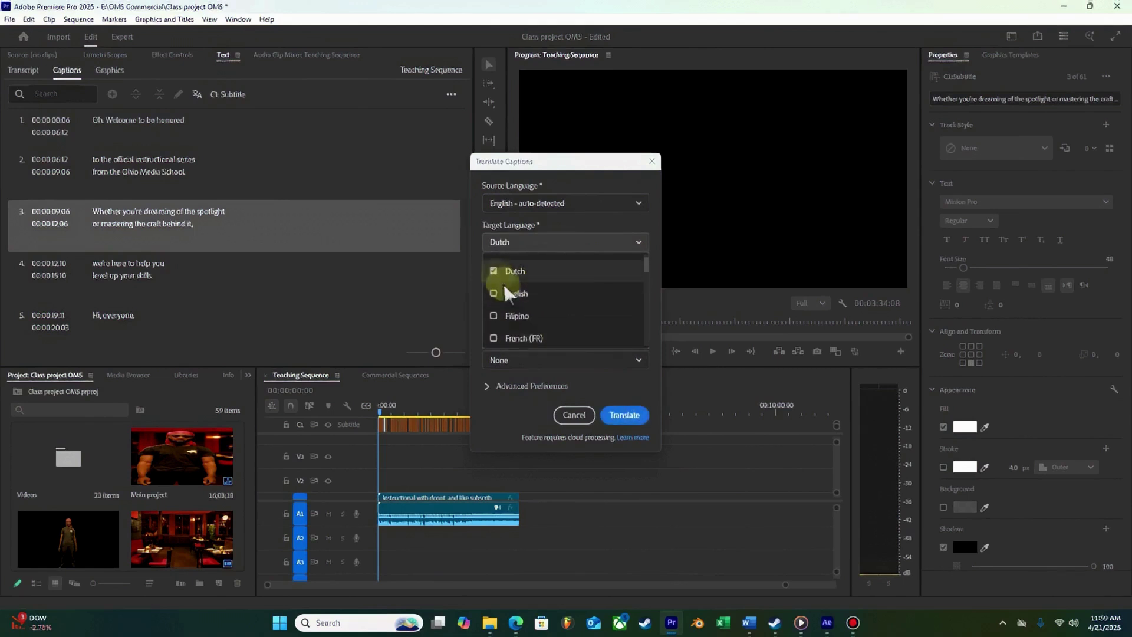
pyautogui.scroll(-1, 511, 292)
pyautogui.scroll(-5, 518, 302)
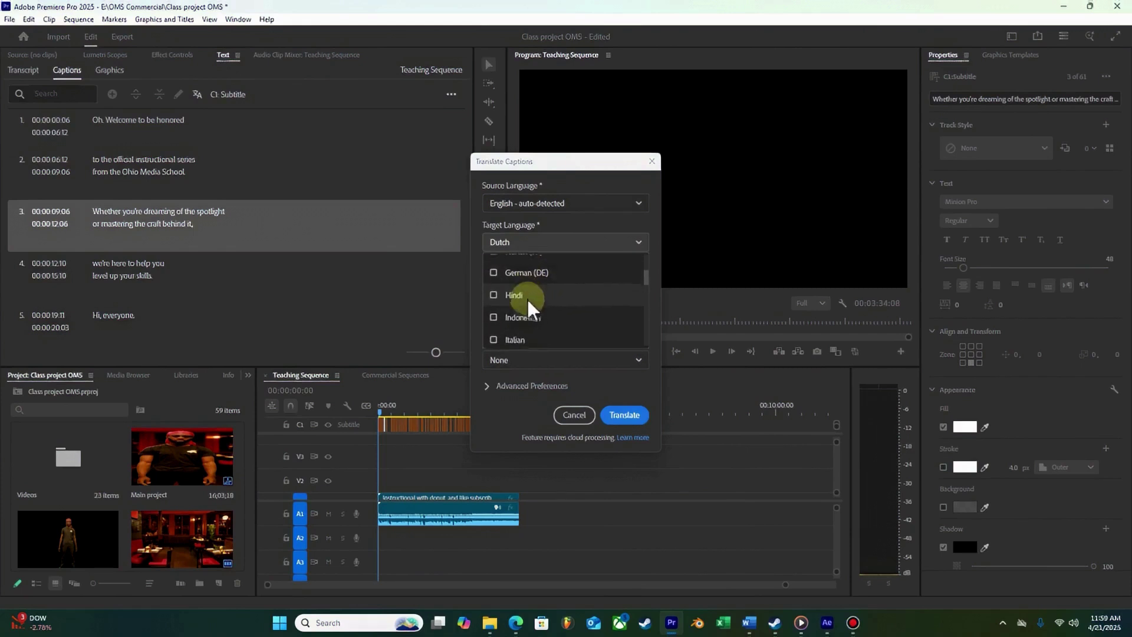
pyautogui.scroll(-6, 525, 298)
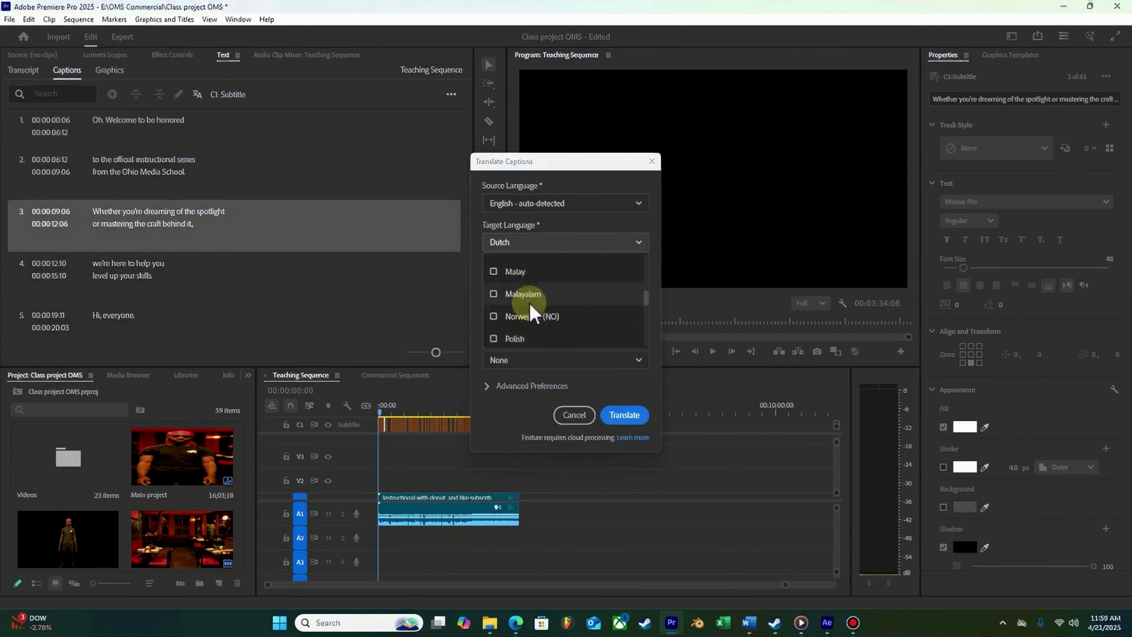
pyautogui.scroll(-4, 529, 300)
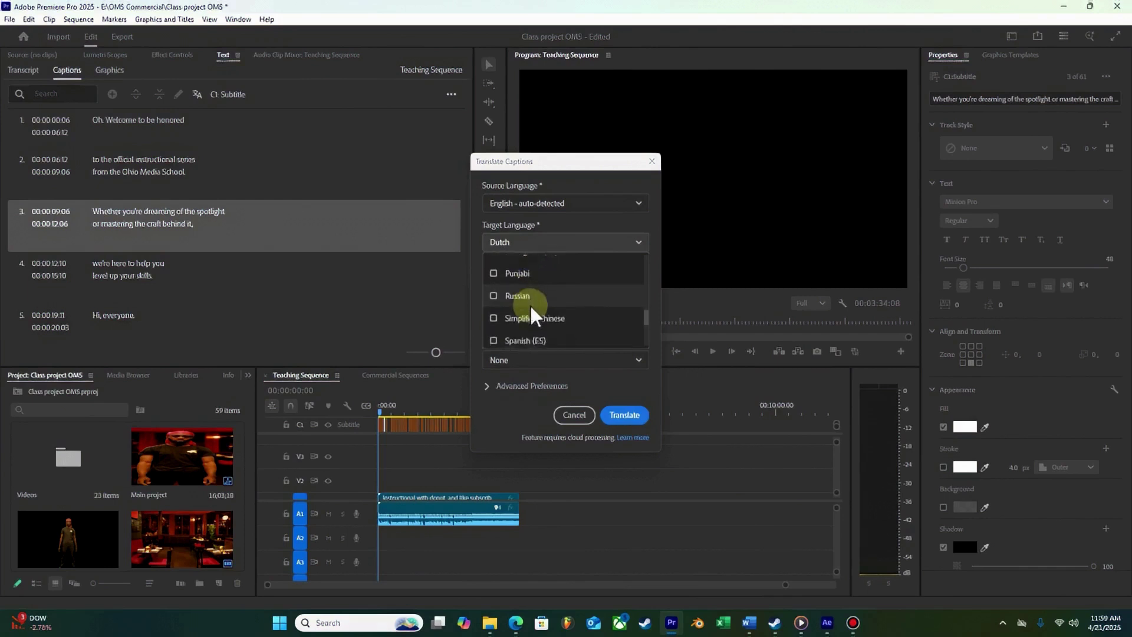
pyautogui.click(493, 320)
pyautogui.scroll(-1, 530, 318)
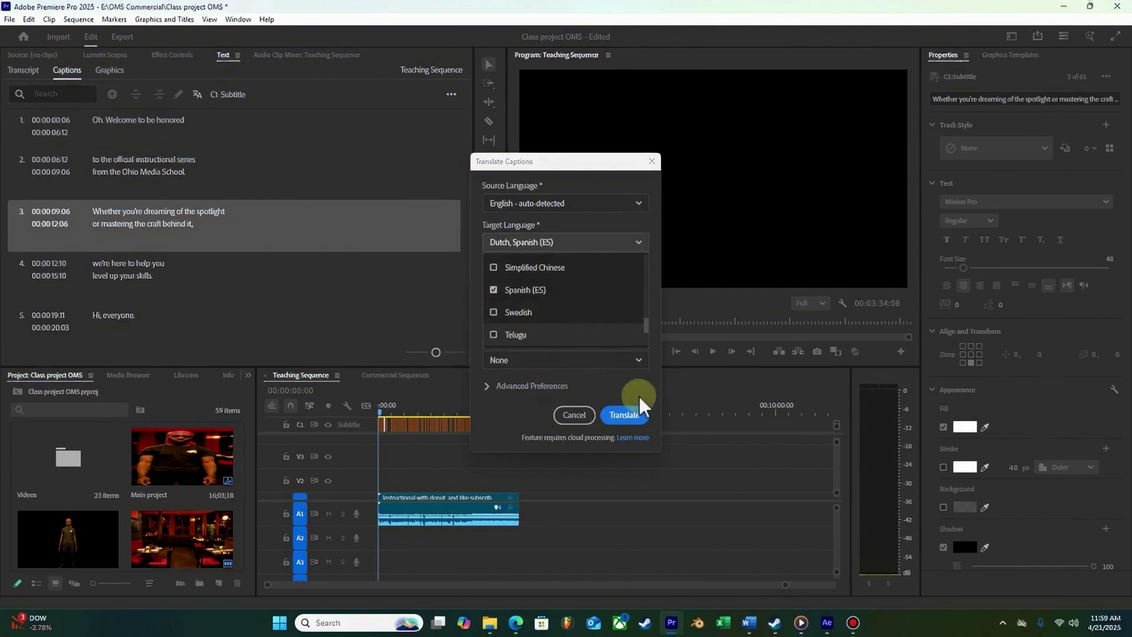
pyautogui.click(639, 422)
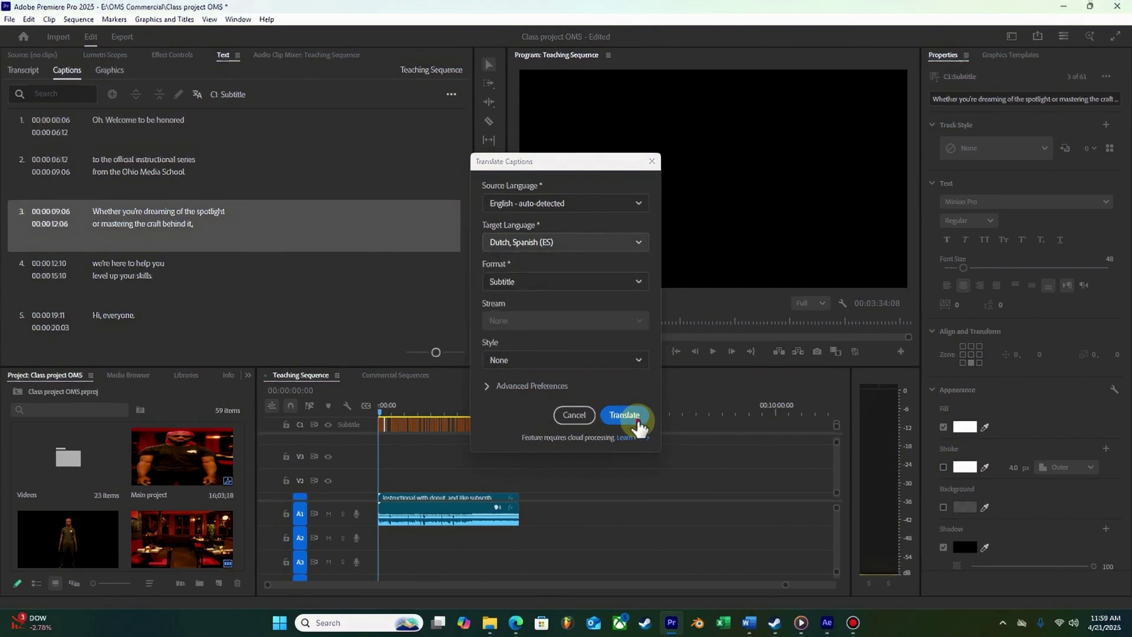
# Keep caption style None, expand Advanced Preferences, and run the translation
pyautogui.click(574, 360)
pyautogui.click(568, 341)
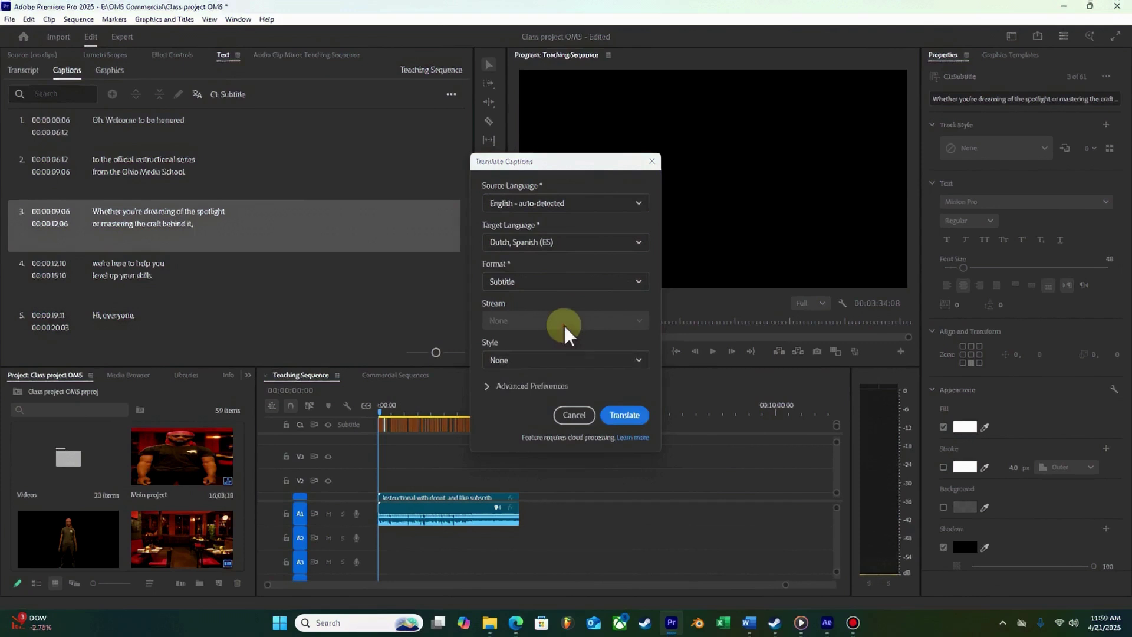
pyautogui.click(518, 385)
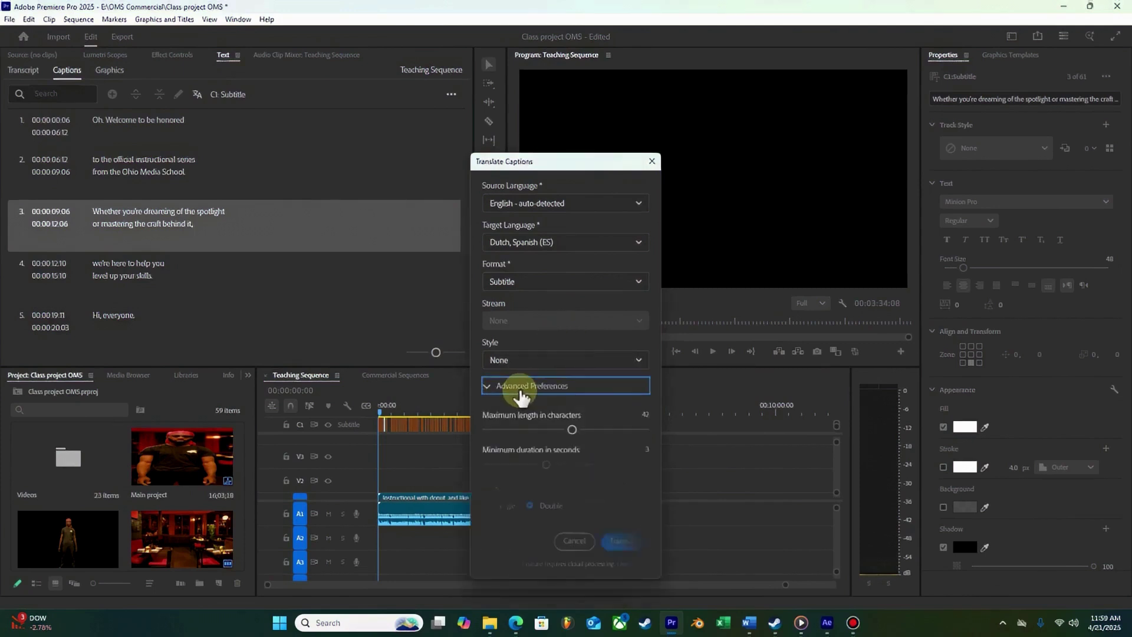
pyautogui.click(624, 540)
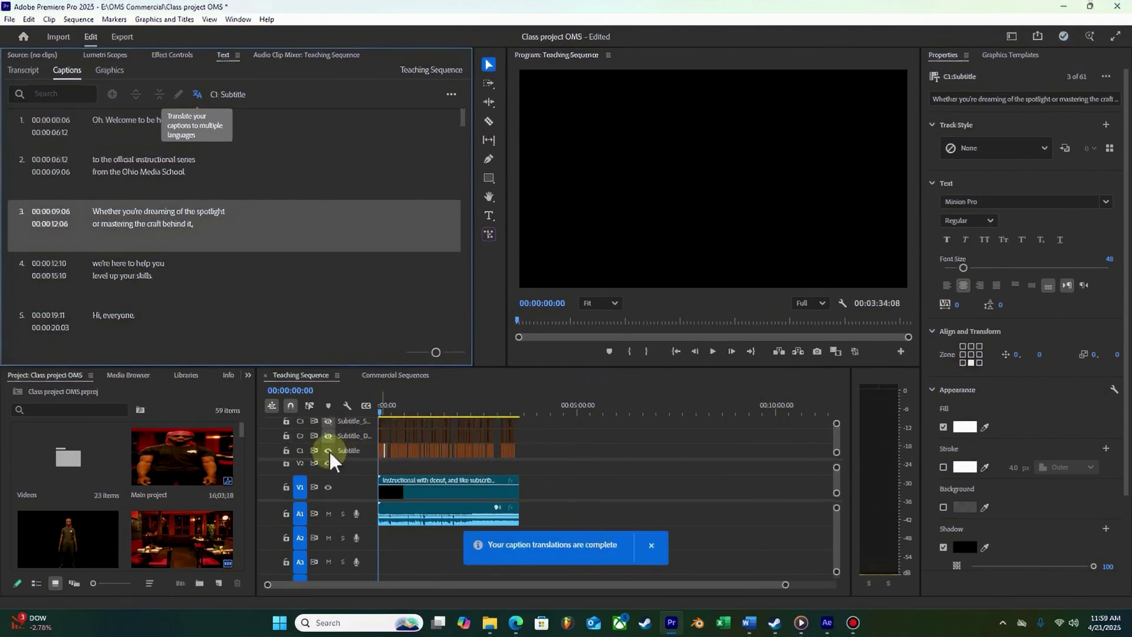
# Show the Dutch caption track and play the sequence to 00:00:25:00 to check it
pyautogui.click(384, 406)
pyautogui.moveTo(388, 408); pyautogui.dragTo(394, 406)
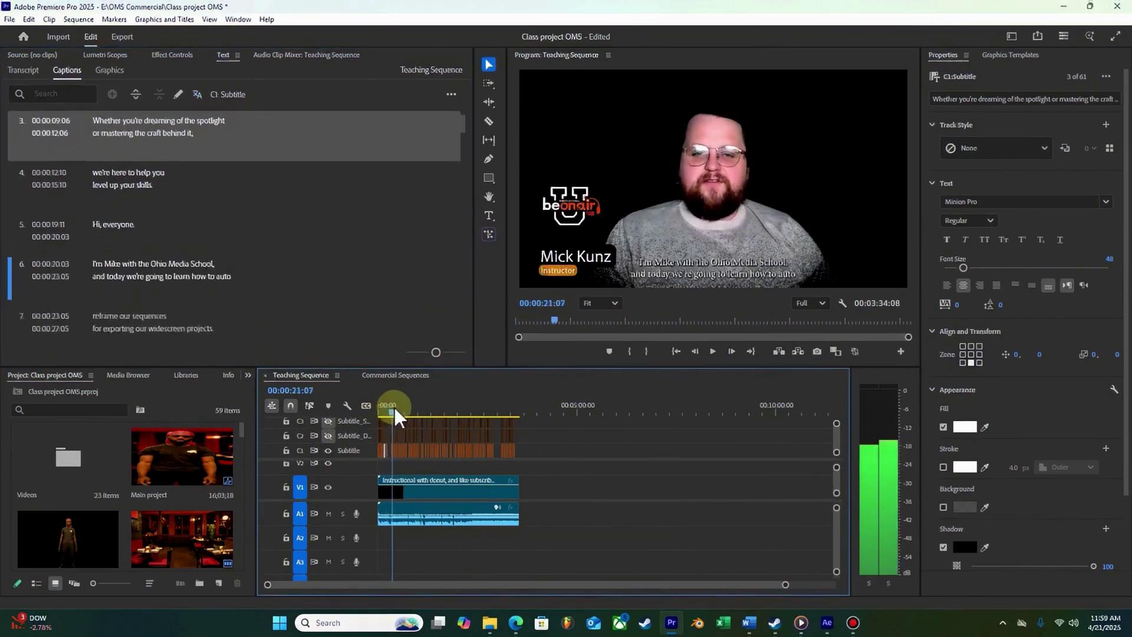
pyautogui.click(328, 437)
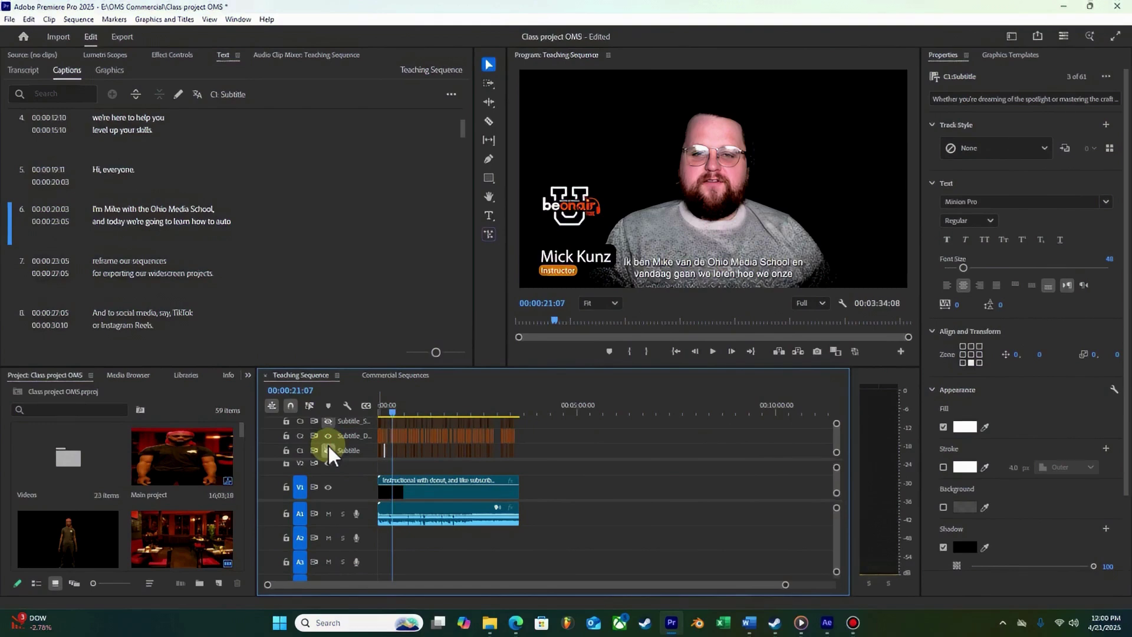
pyautogui.press('space')
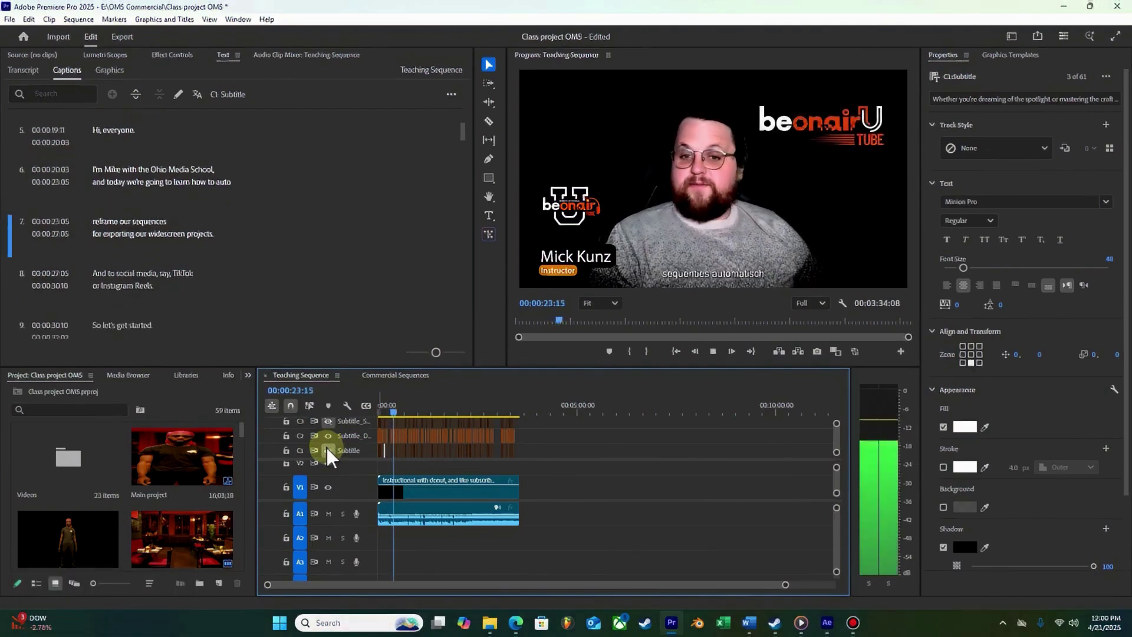
pyautogui.press('space')
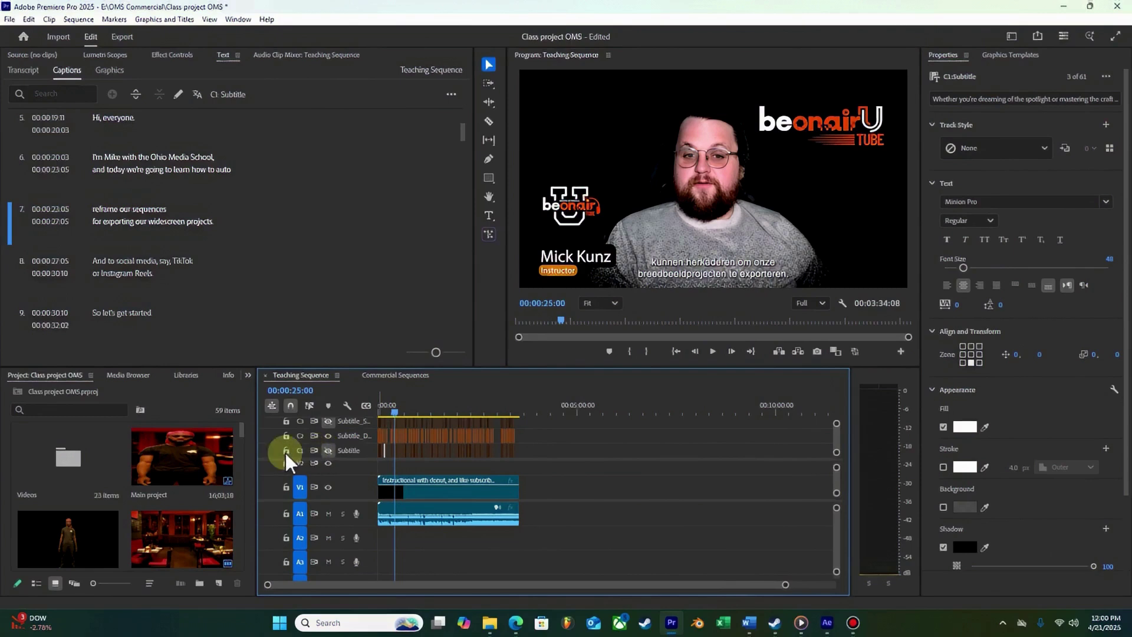
# Hide the Dutch track, show the Spanish track, and play to check Spanish captions
pyautogui.click(328, 436)
pyautogui.click(328, 420)
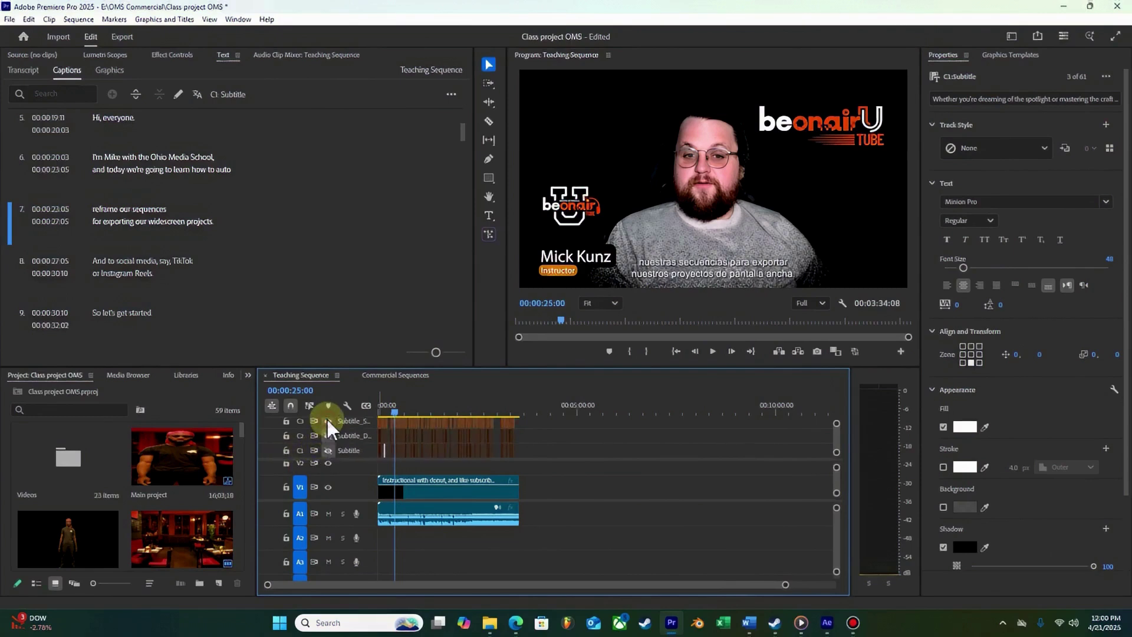
pyautogui.press('space')
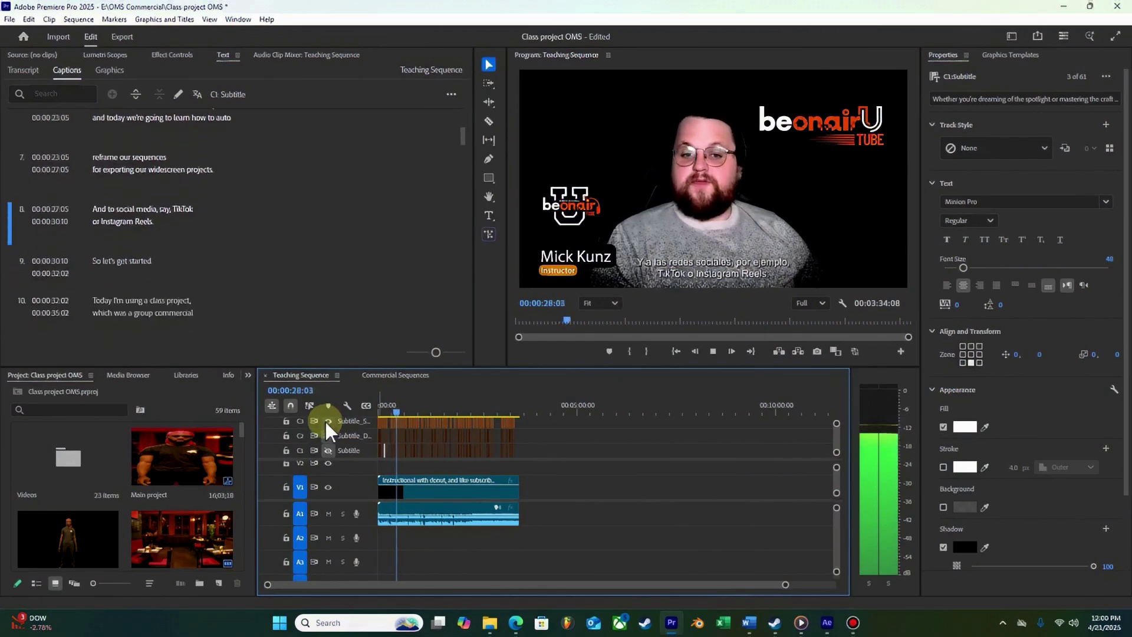
pyautogui.press('space')
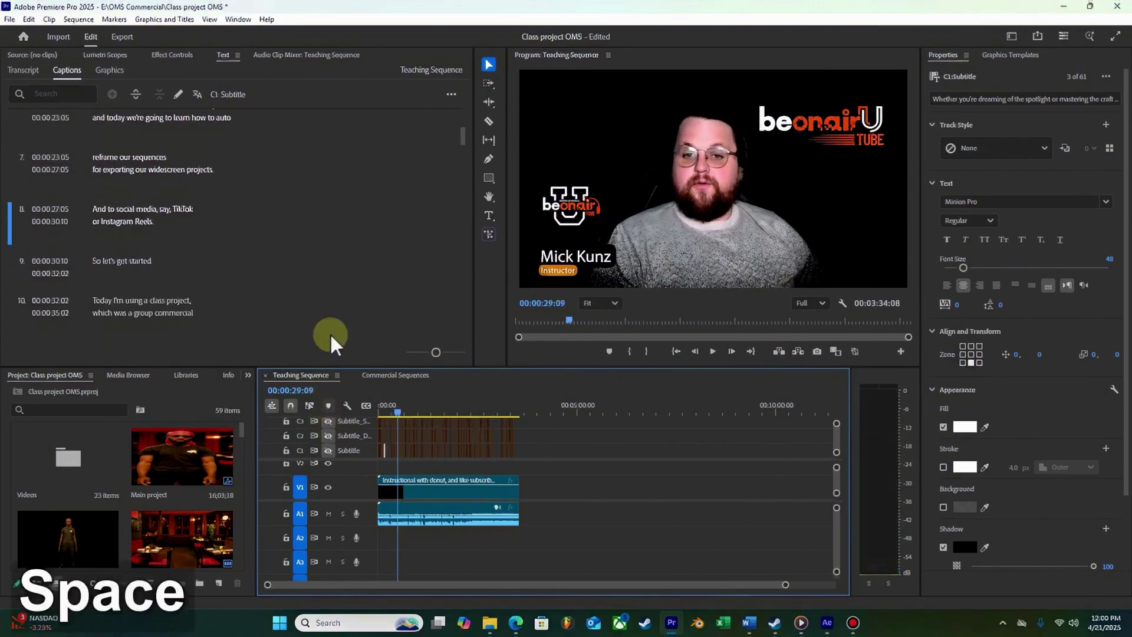
# Re-enable the Dutch track's visibility and load Subtitle_Dutch into the captions list
pyautogui.scroll(-1, 330, 320)
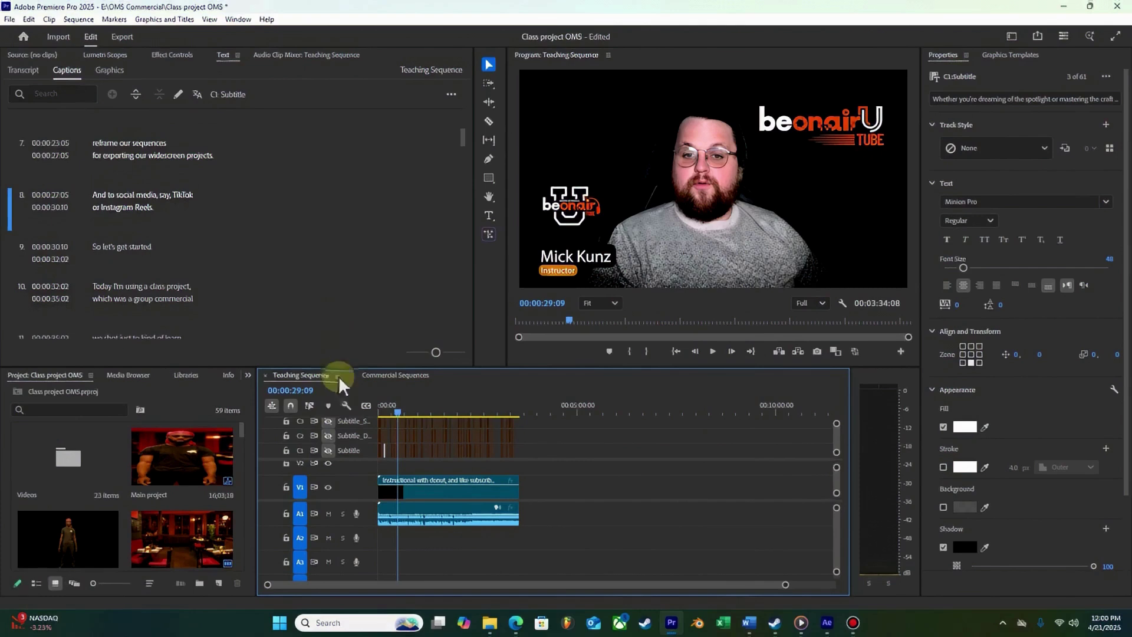
pyautogui.click(328, 449)
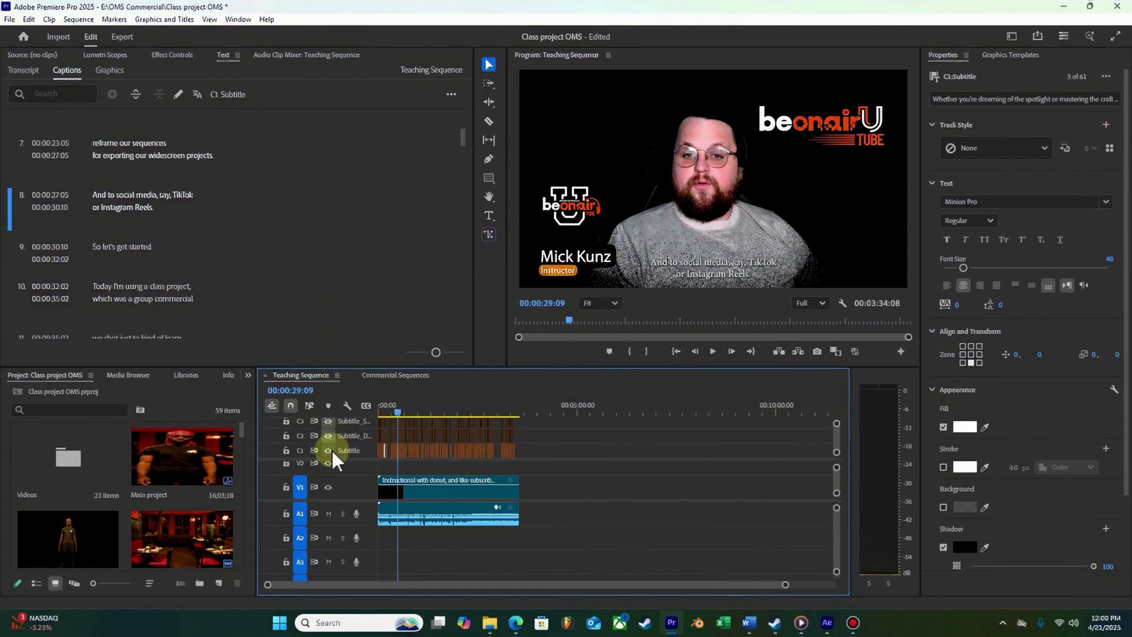
pyautogui.click(328, 450)
pyautogui.click(329, 436)
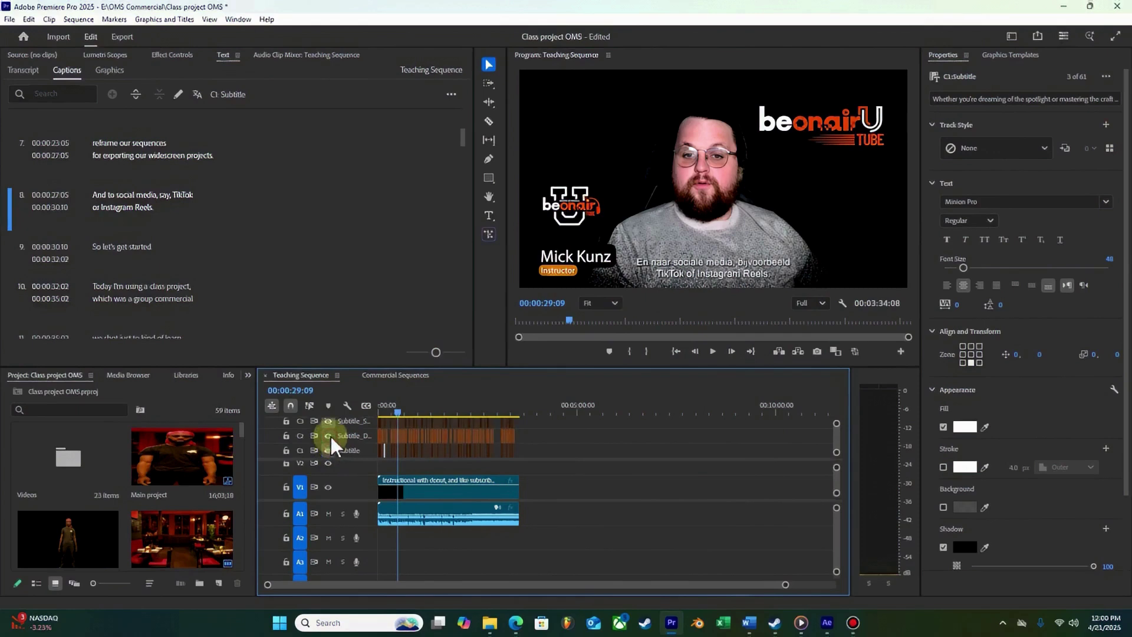
pyautogui.scroll(-5, 312, 223)
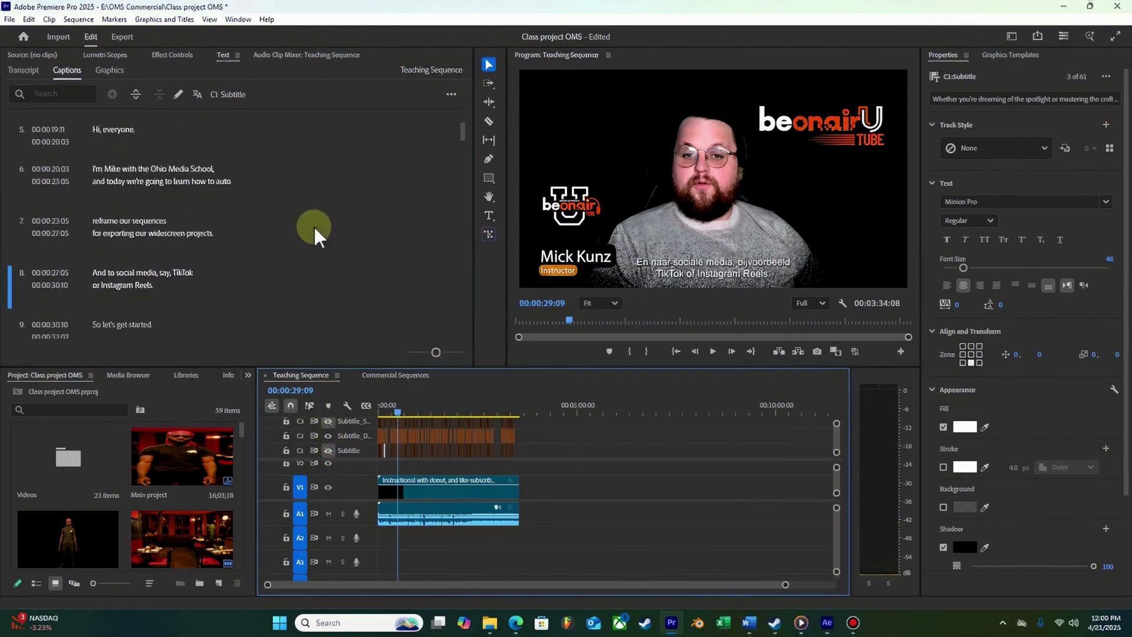
pyautogui.click(179, 151)
# Review Dutch captions 14 and 15, then switch the captions list back to the English Subtitle track
pyautogui.doubleClick(175, 166)
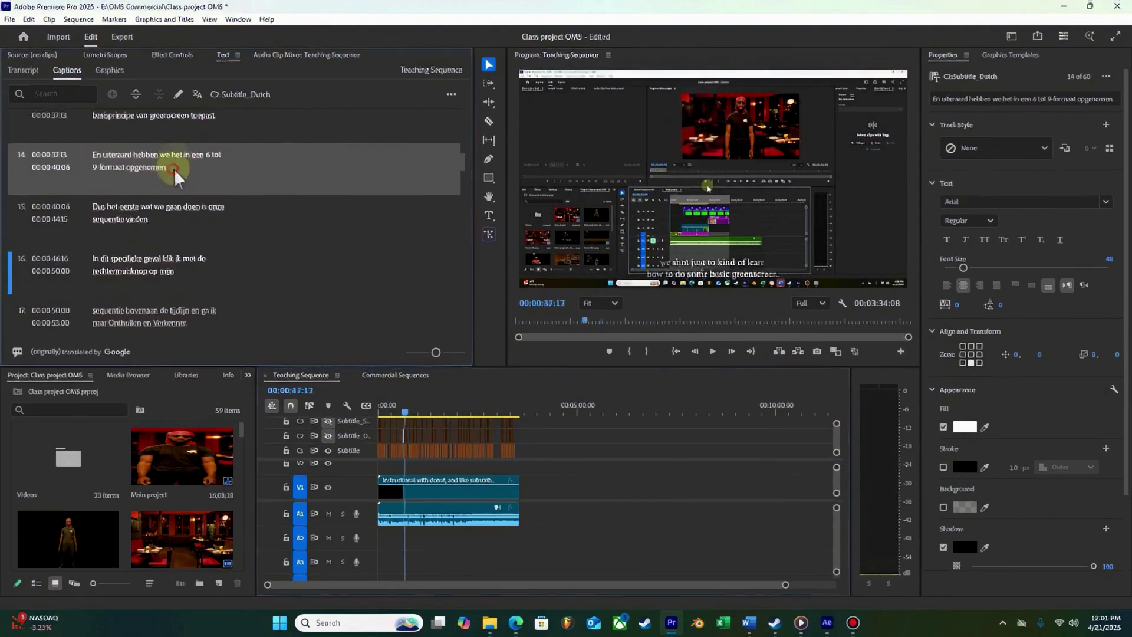
pyautogui.click(187, 170)
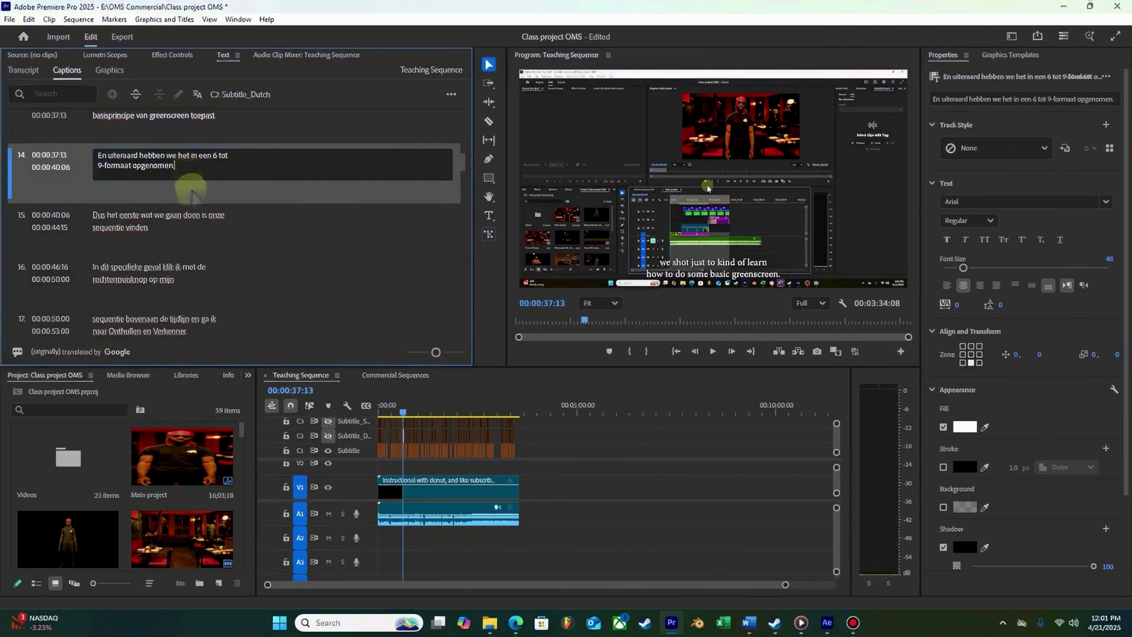
pyautogui.click(207, 211)
pyautogui.doubleClick(271, 212)
pyautogui.click(273, 213)
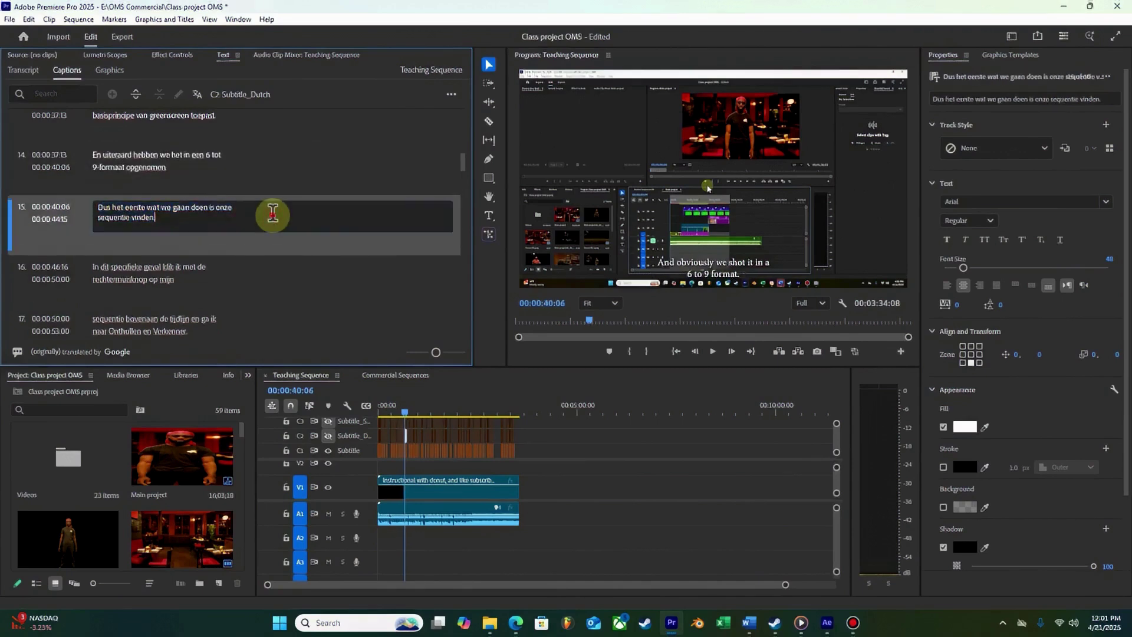
pyautogui.click(437, 450)
pyautogui.click(315, 445)
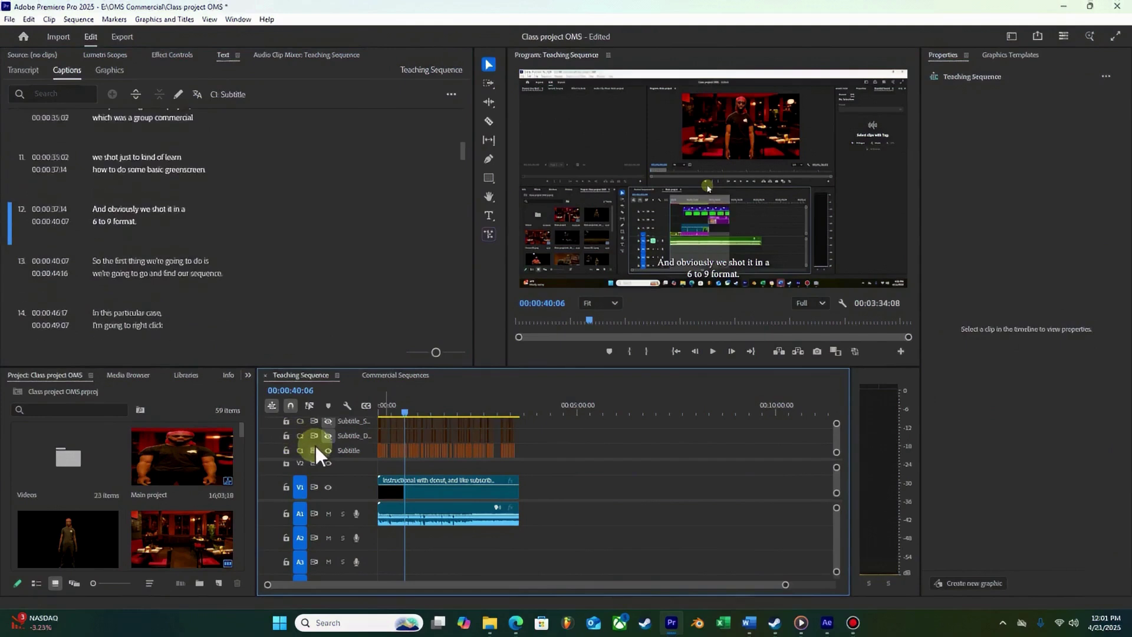
# Open the Export page for Teaching Sequence.mp4 with H.264 settings
pyautogui.click(121, 37)
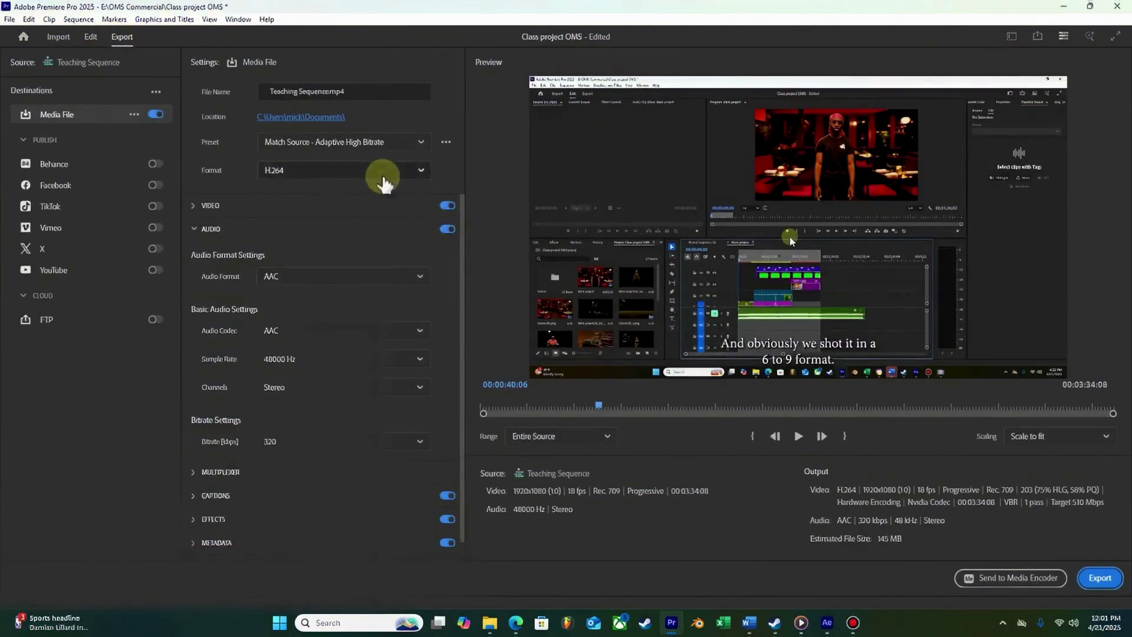
pyautogui.click(213, 229)
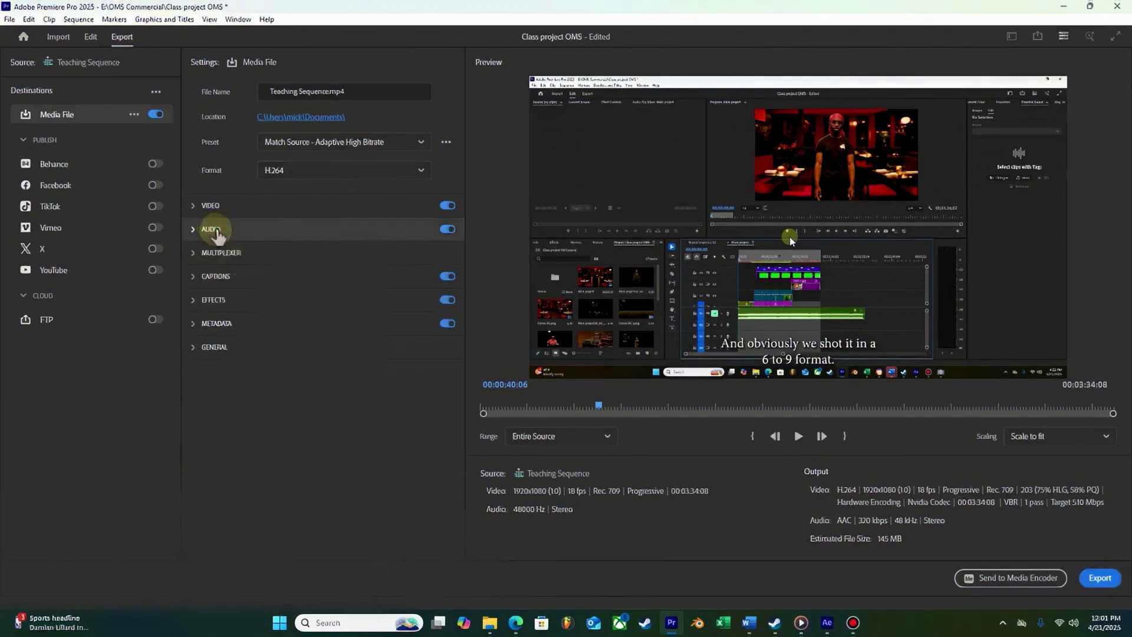
pyautogui.click(214, 231)
pyautogui.click(214, 231)
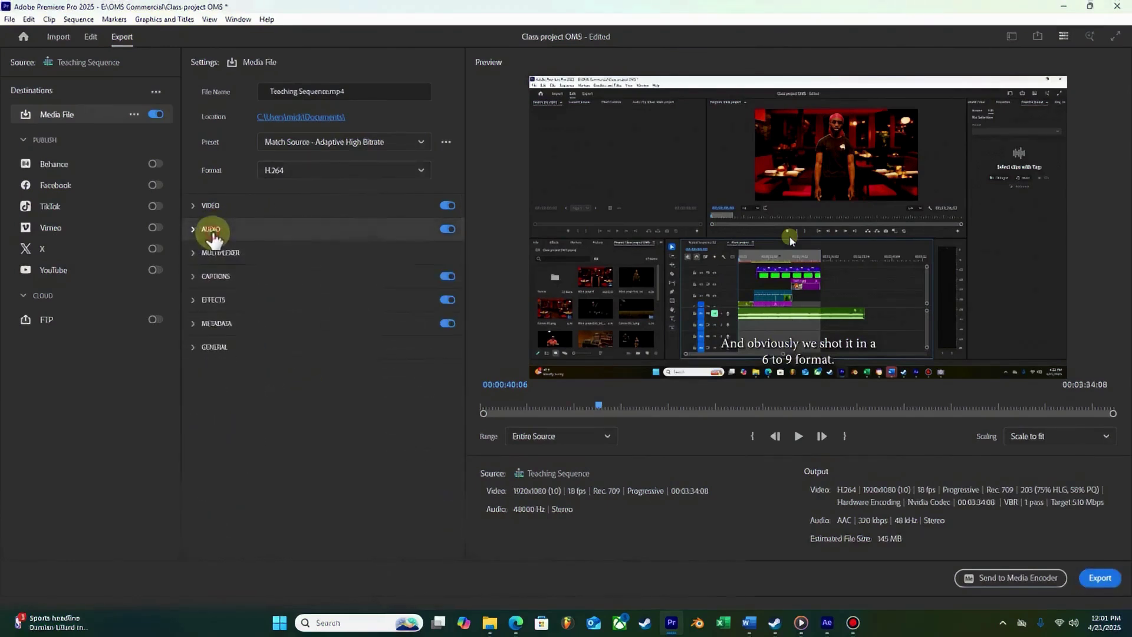
# Set caption export to Burn Captions Into Video after briefly trying Create Sidecar File
pyautogui.click(224, 277)
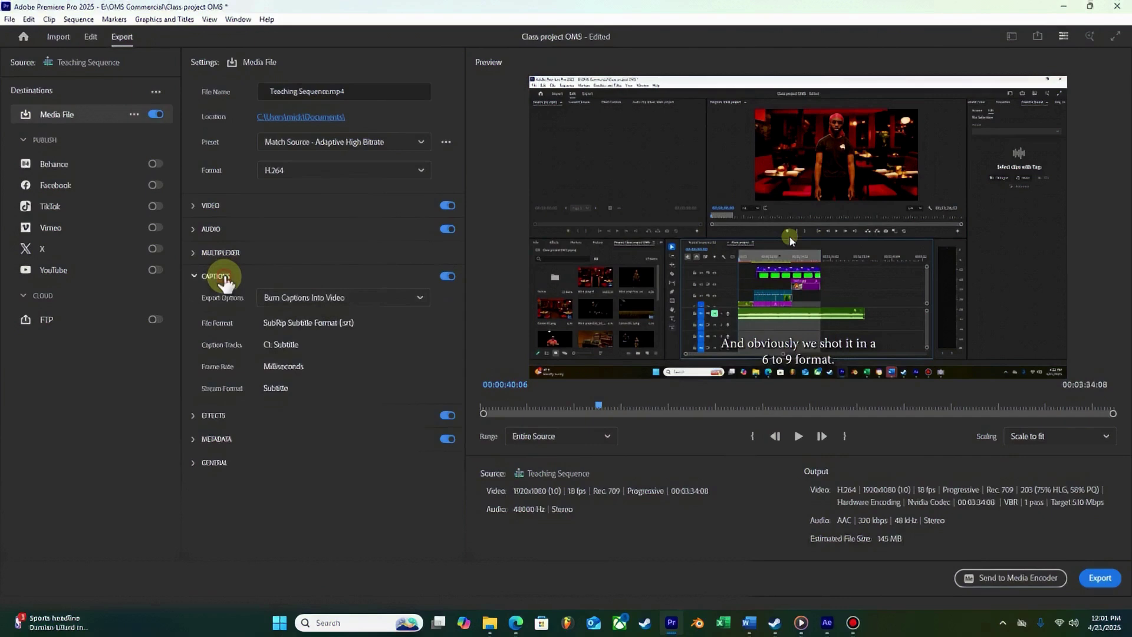
pyautogui.click(354, 305)
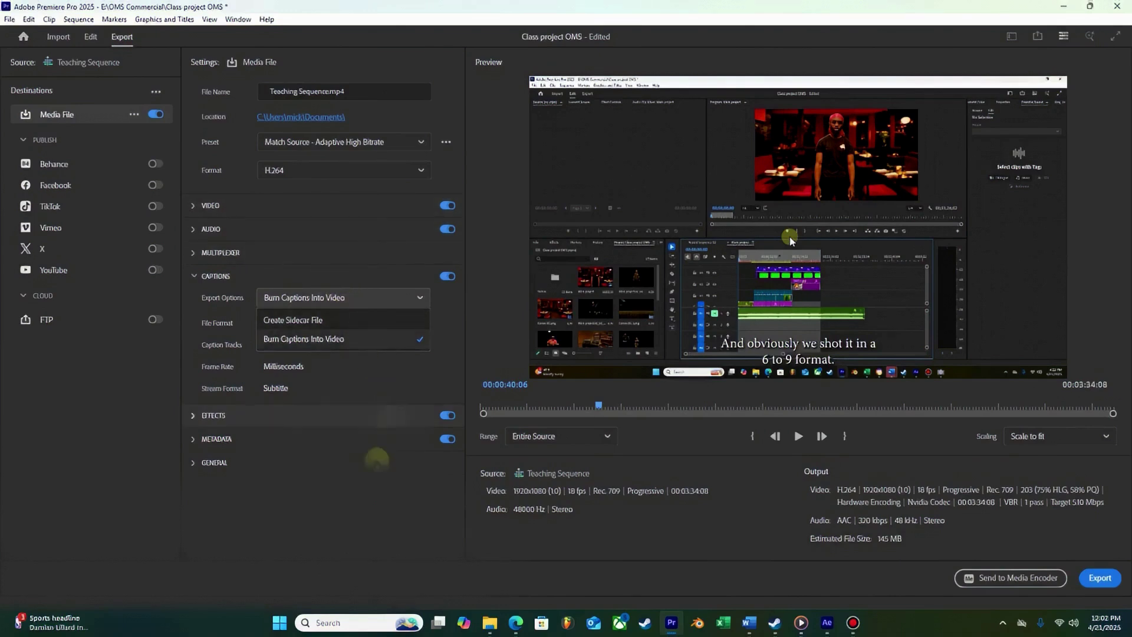
pyautogui.click(365, 507)
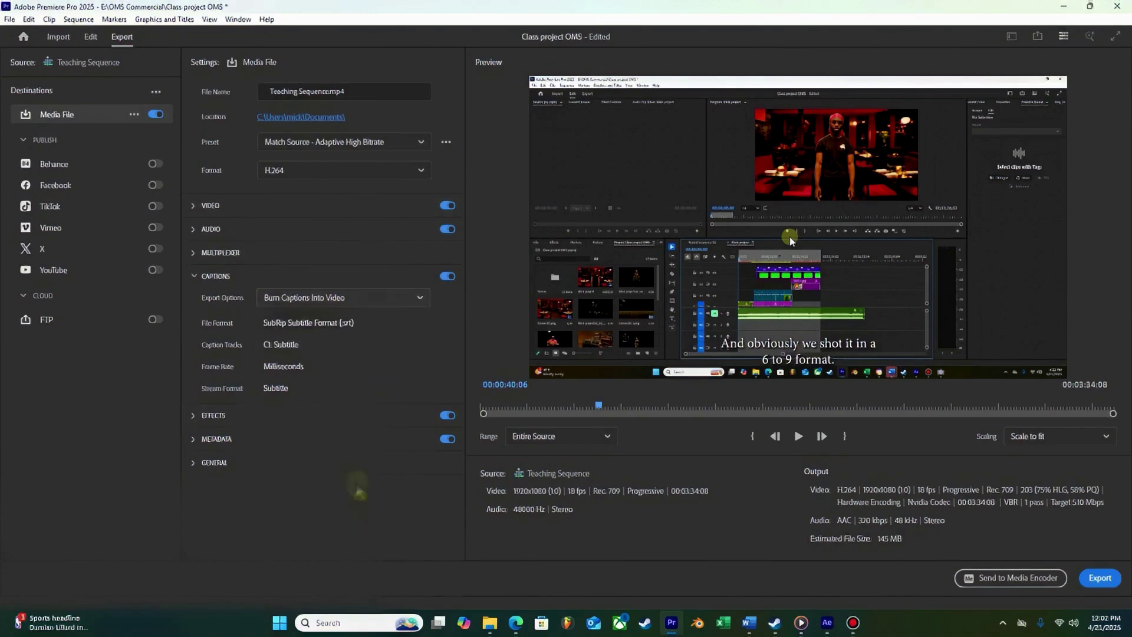
pyautogui.click(334, 297)
pyautogui.click(335, 320)
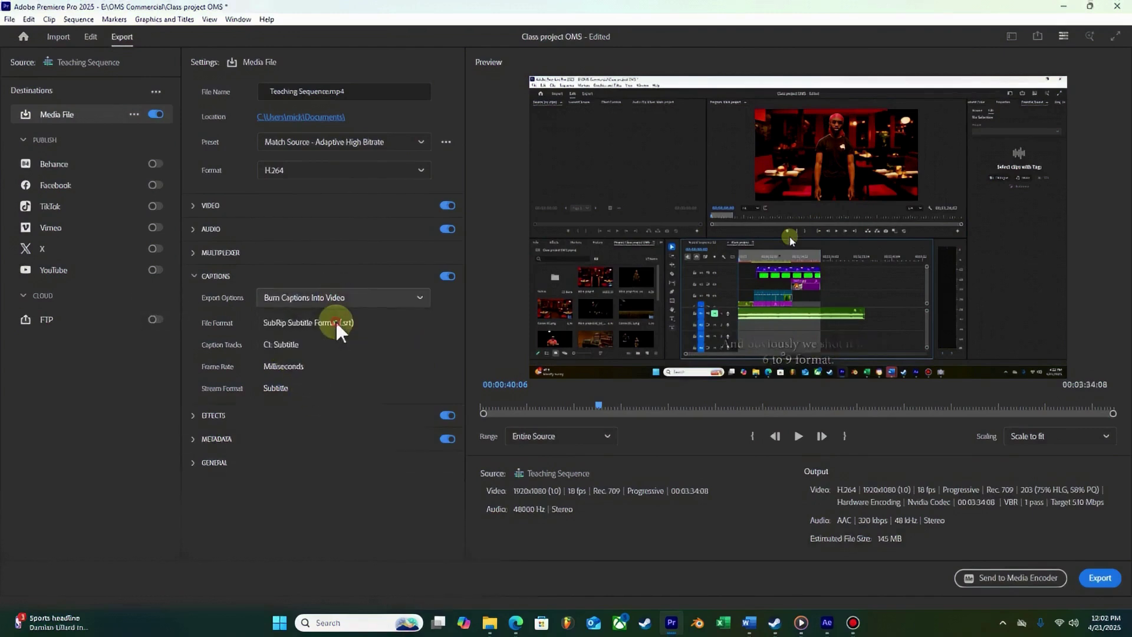
pyautogui.click(341, 354)
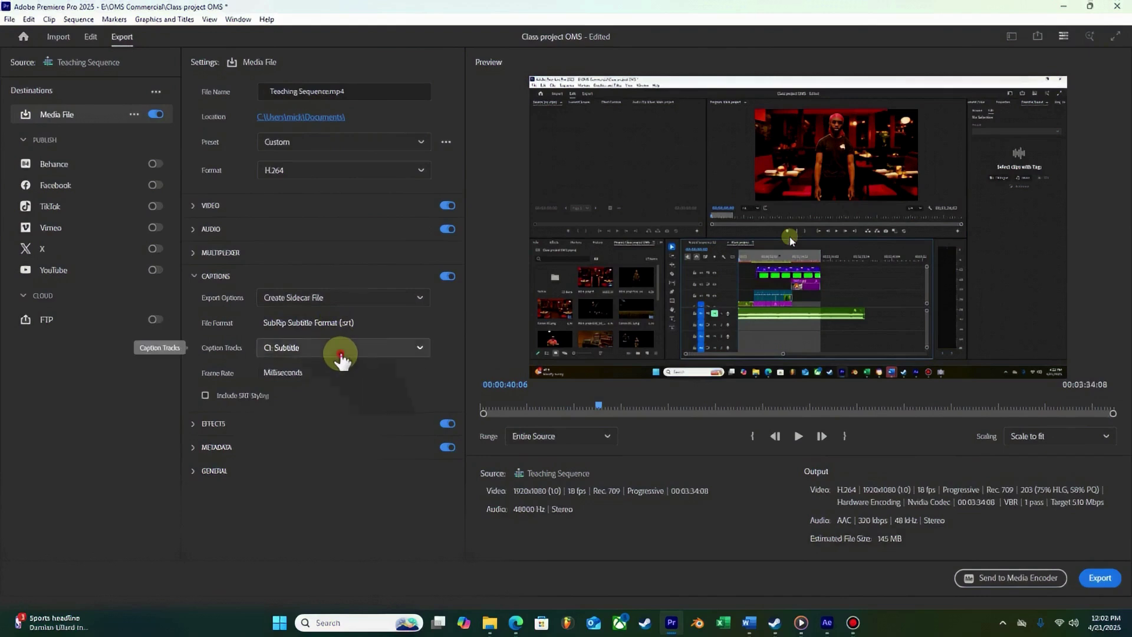
pyautogui.click(341, 355)
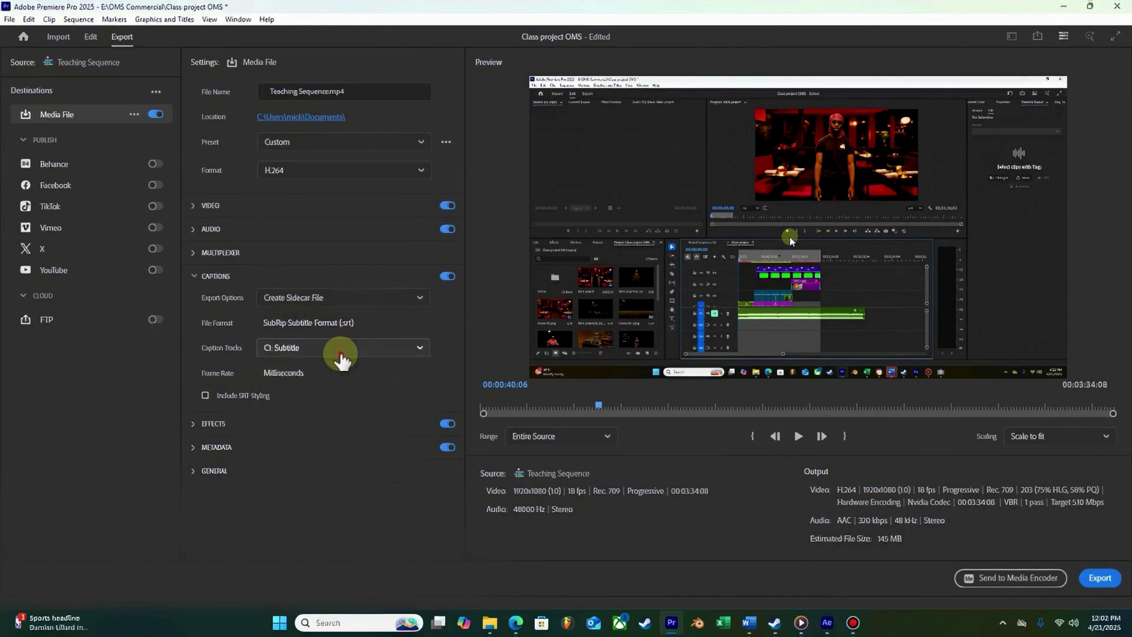
pyautogui.click(352, 300)
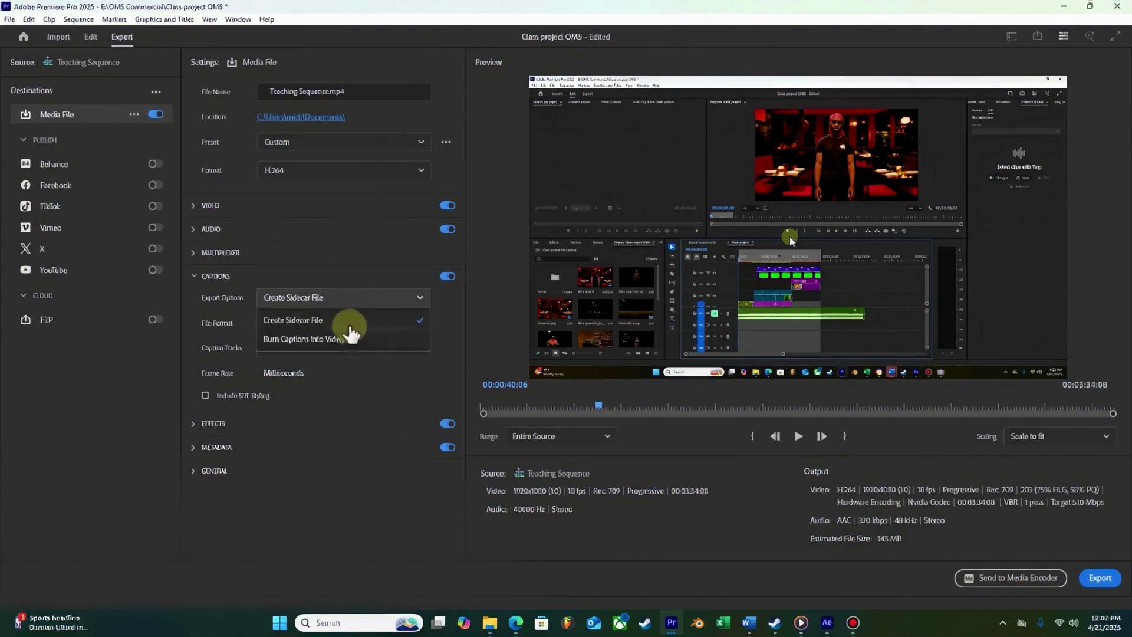
pyautogui.click(350, 329)
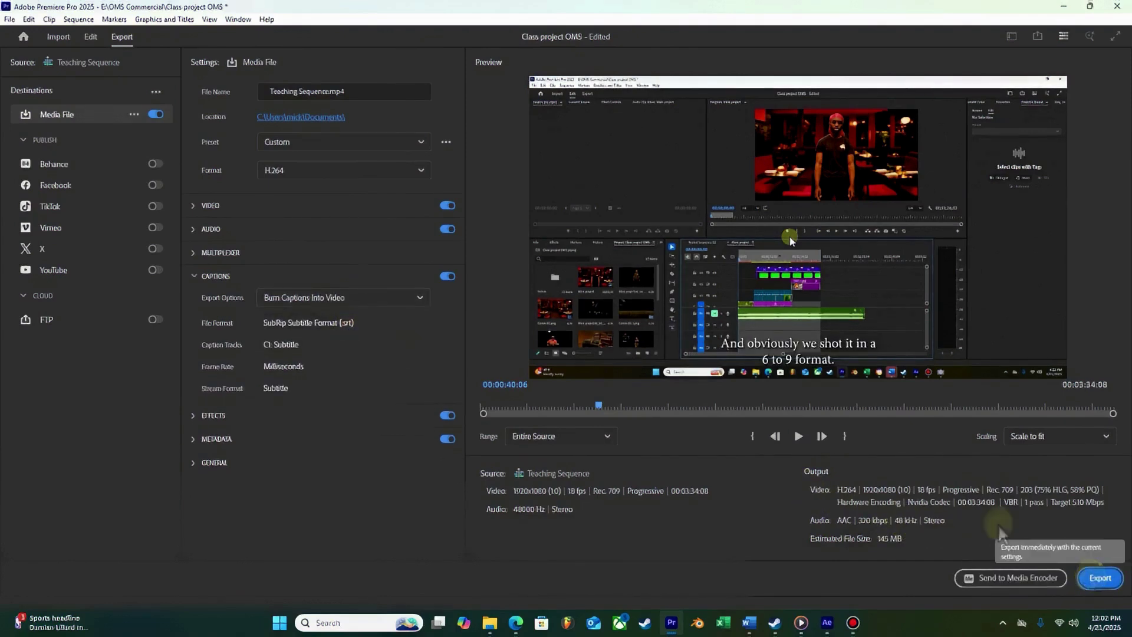
# Save the export to the Videos folder and start encoding Teaching Sequence.mp4
pyautogui.click(330, 118)
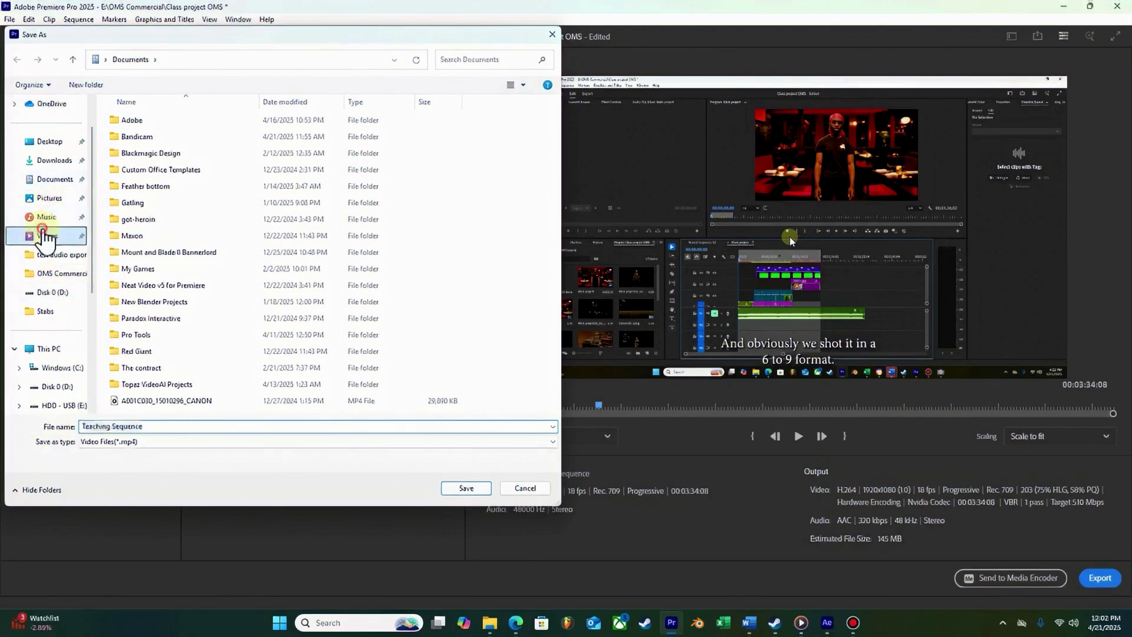
pyautogui.click(47, 235)
pyautogui.click(466, 487)
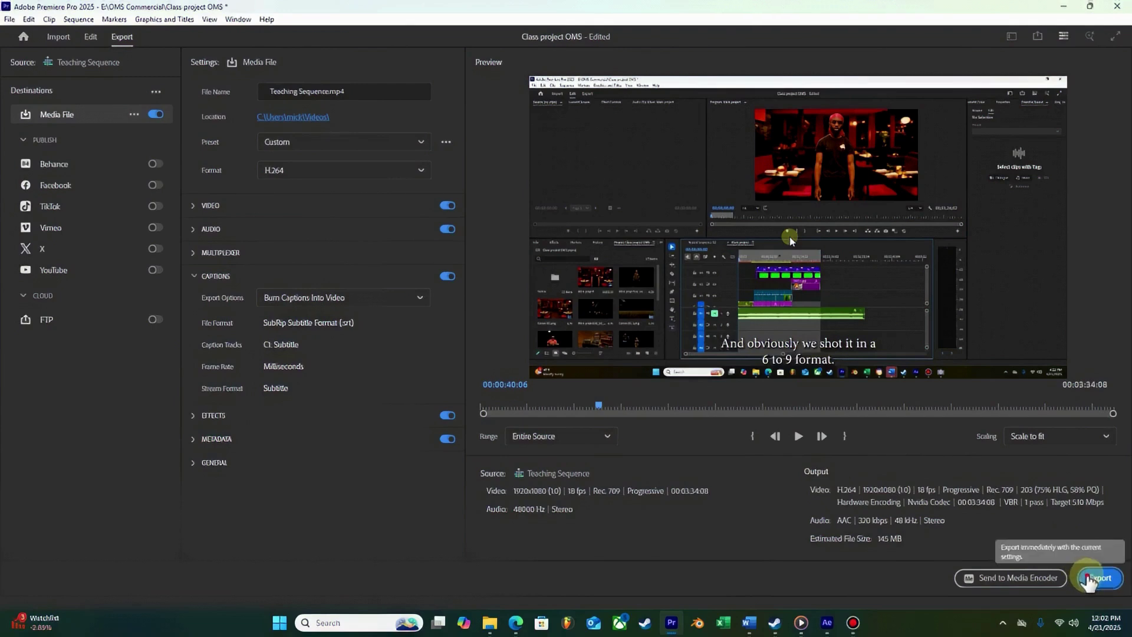
pyautogui.click(1089, 579)
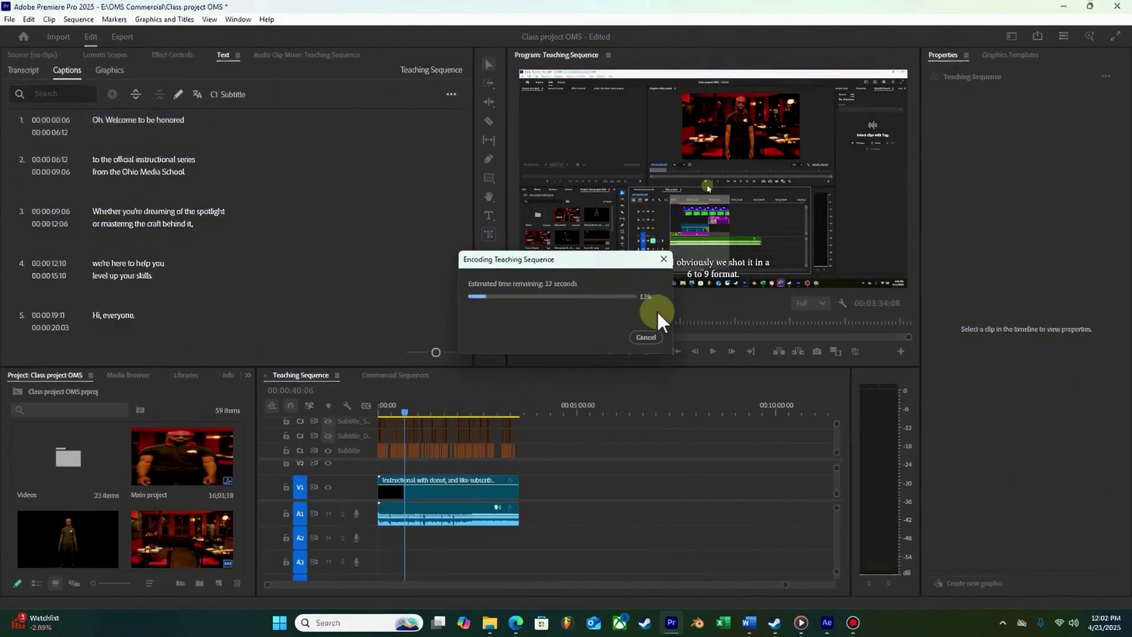